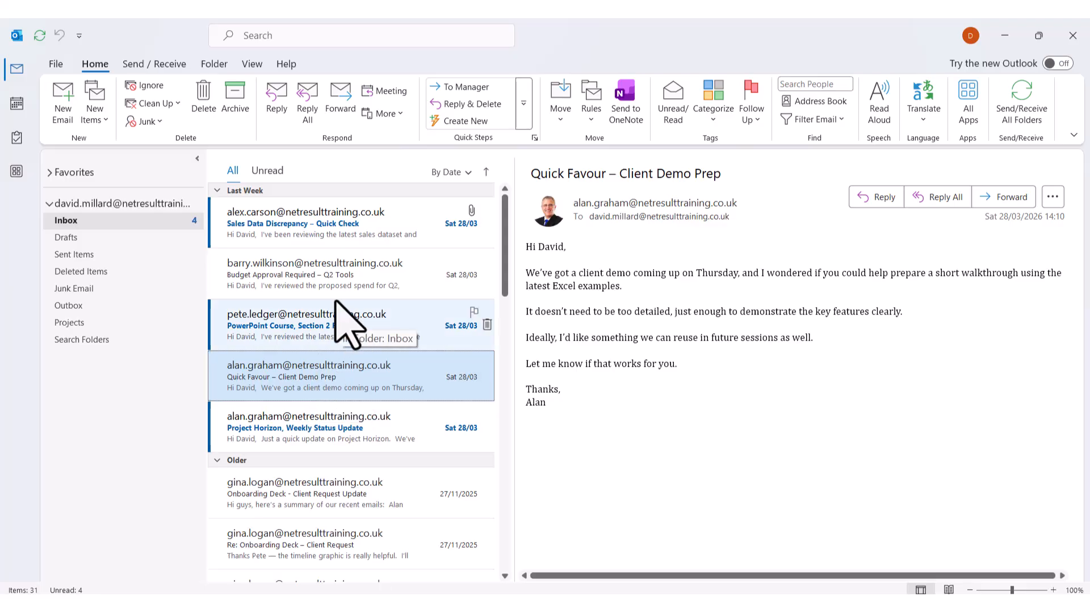
# Create a Quick Step named "File to Projects" that moves messages to the Projects folder of the own mailbox.
pyautogui.click(467, 121)
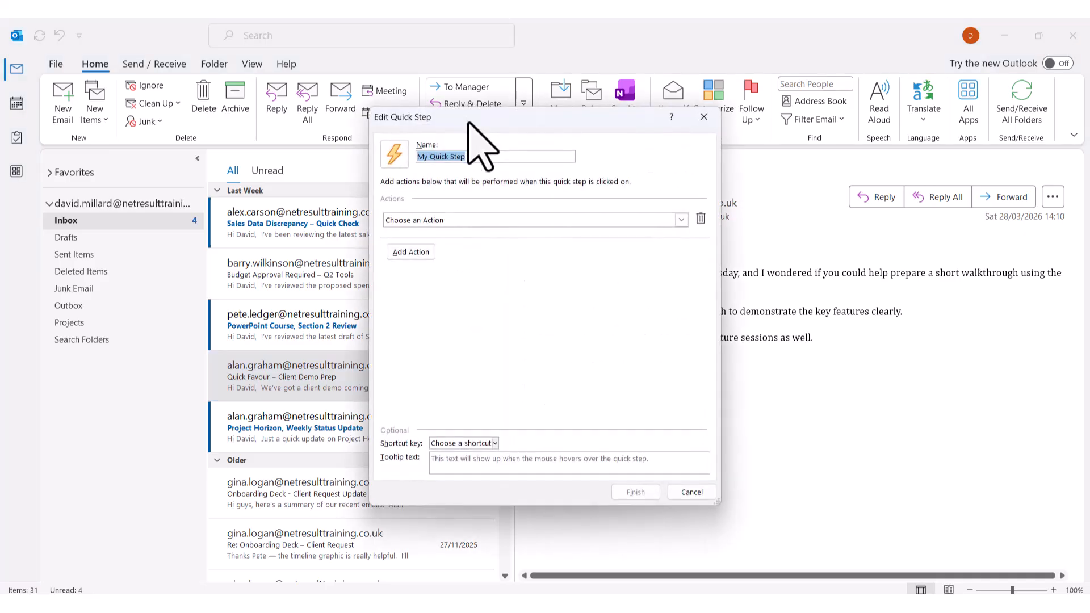
pyautogui.moveTo(598, 135); pyautogui.dragTo(682, 169)
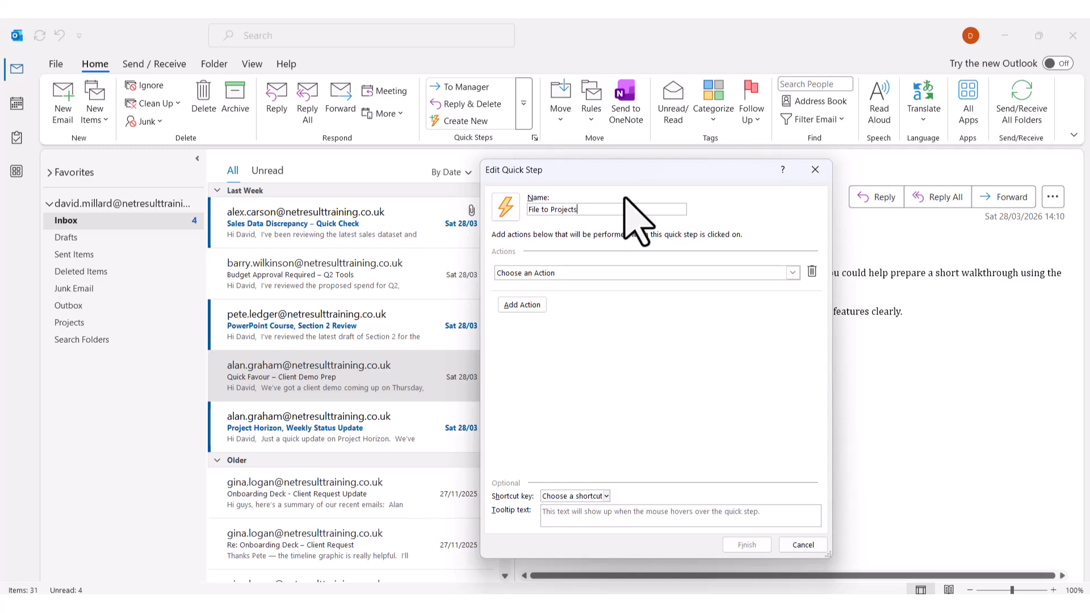
pyautogui.click(793, 273)
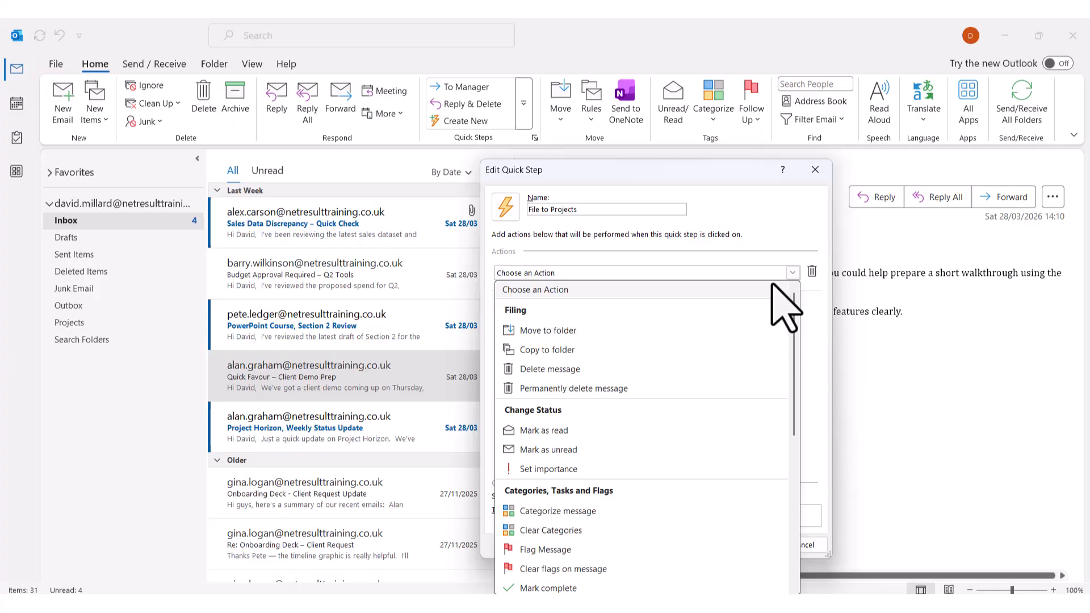
pyautogui.click(570, 330)
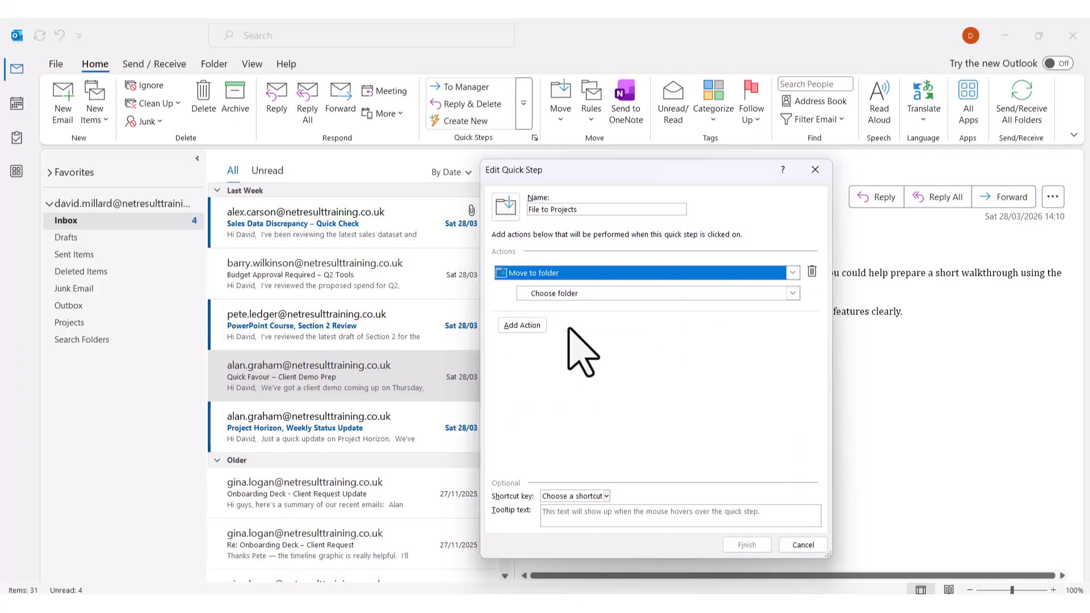
pyautogui.click(793, 293)
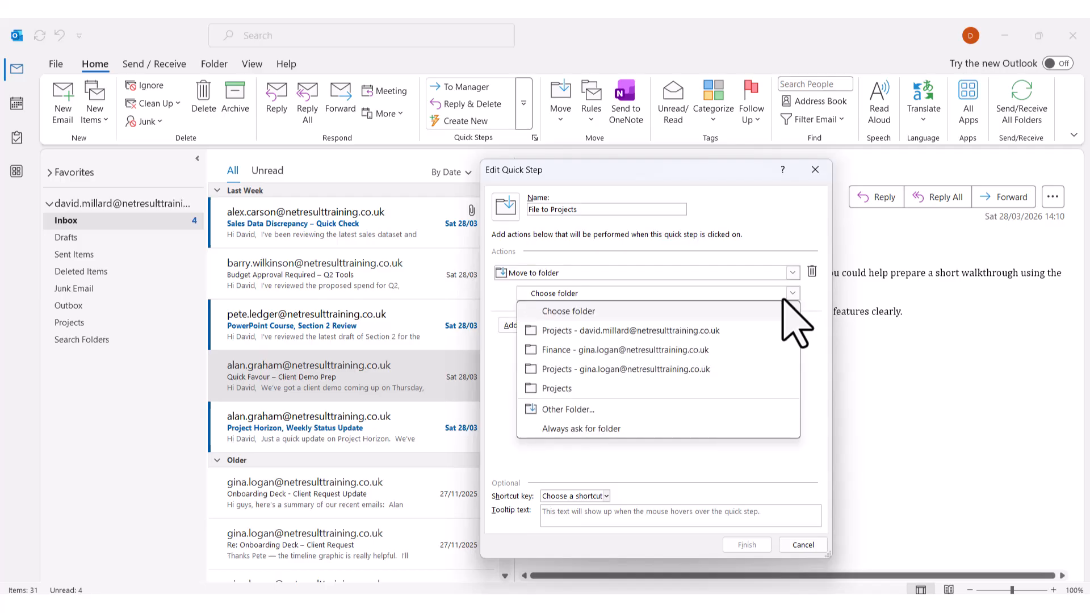
pyautogui.click(555, 331)
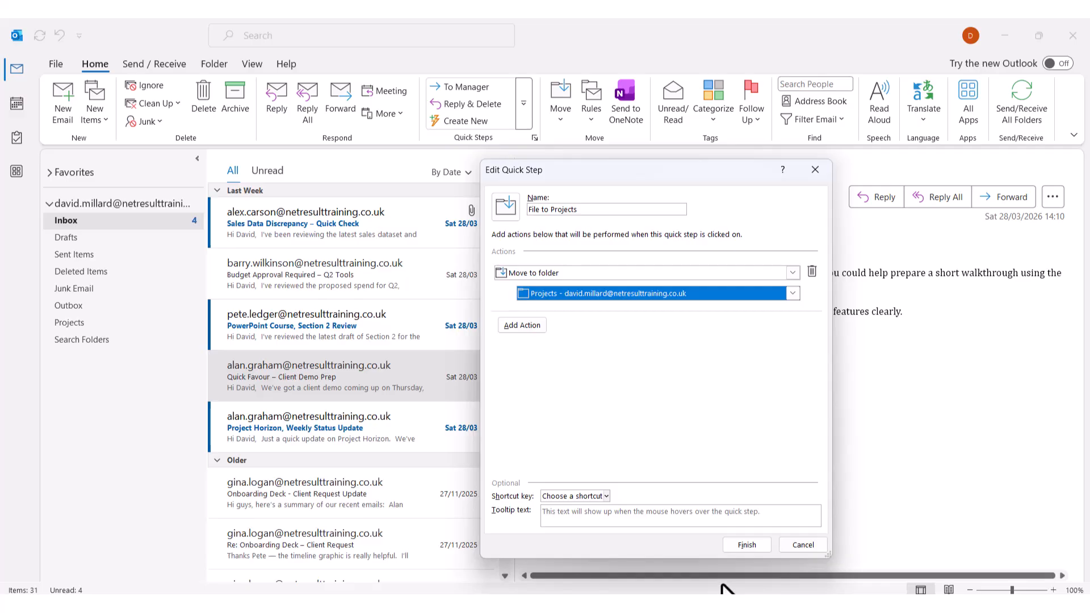
# Assign the shortcut CTRL+SHIFT+2 and the tooltip text "2 Move" to the File to Projects Quick Step and save it.
pyautogui.click(606, 496)
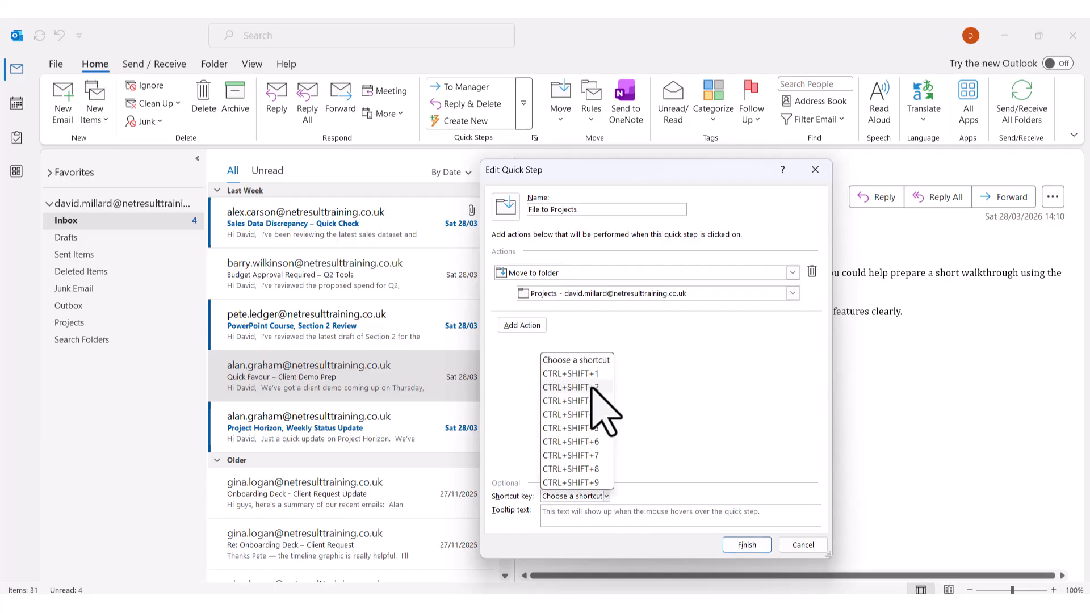
pyautogui.click(592, 387)
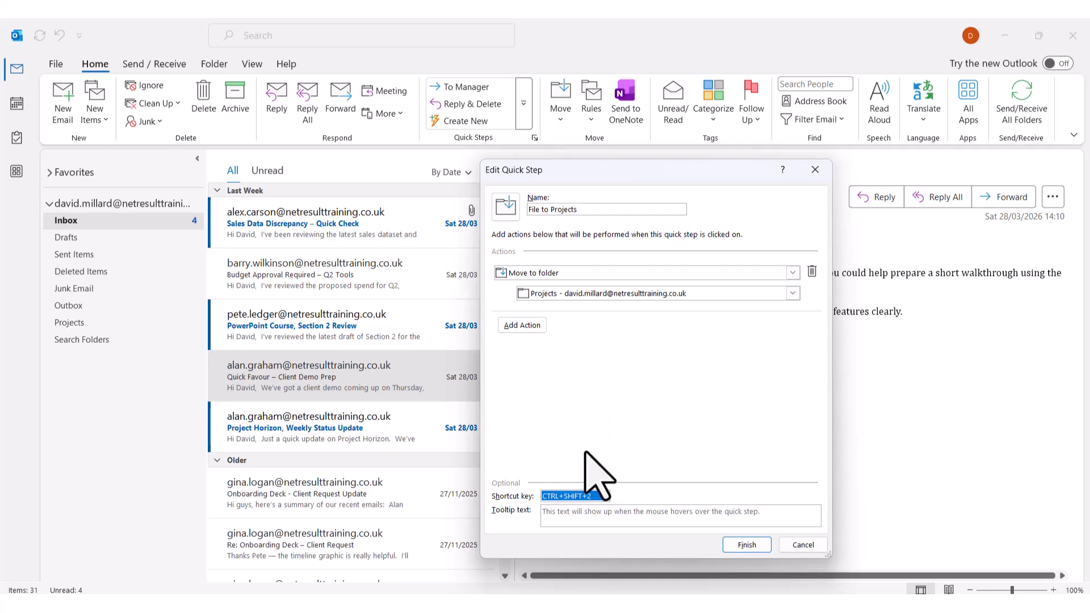
pyautogui.click(578, 518)
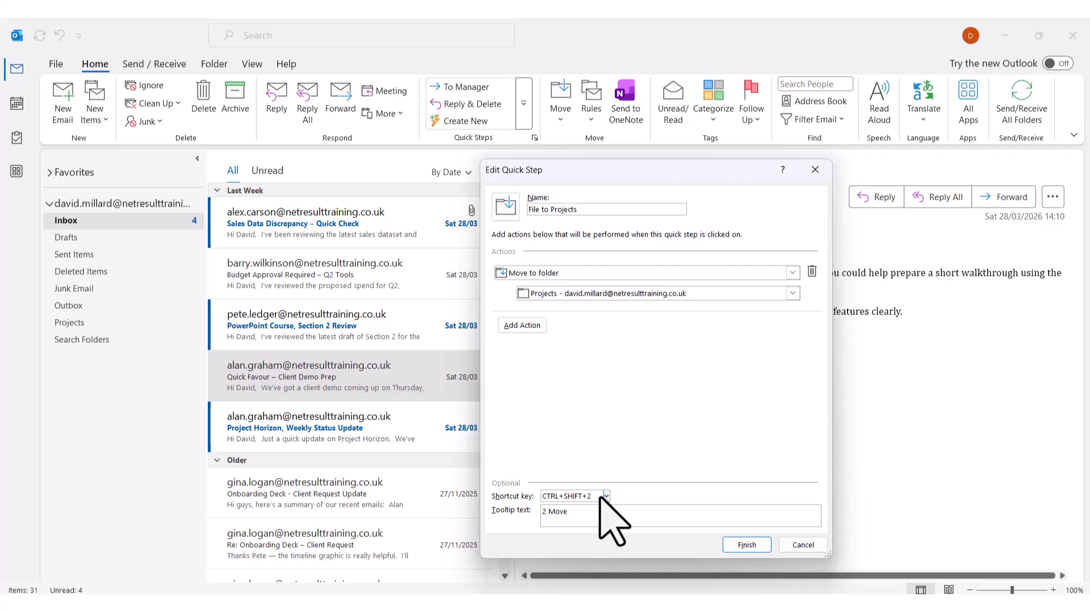
pyautogui.click(747, 545)
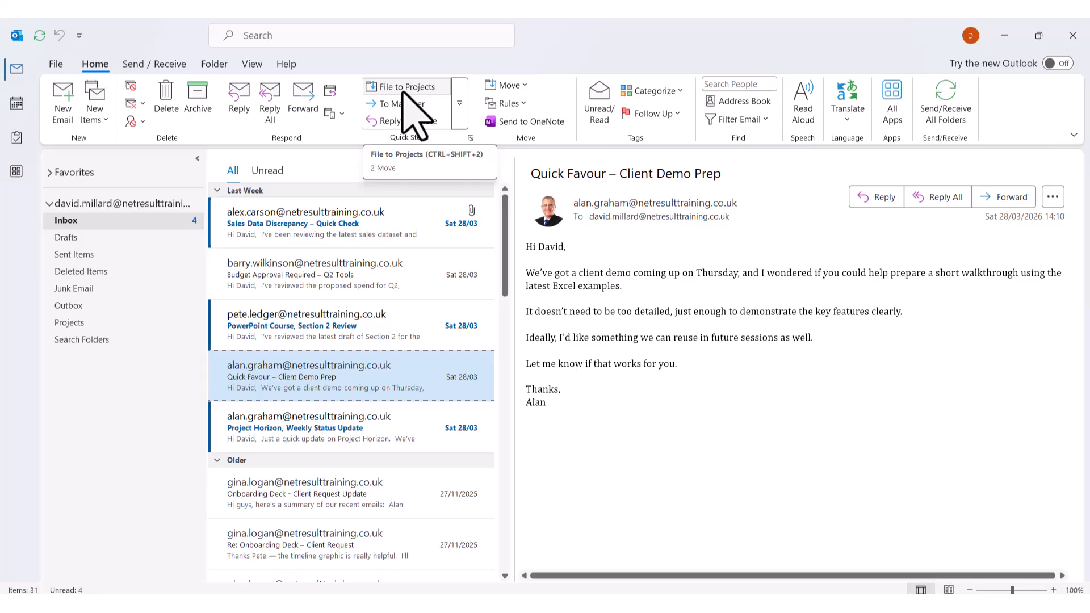
# Run the File to Projects Quick Step on the "Quick Favour – Client Demo Prep" email and check the Projects folder.
pyautogui.hotkey('ctrl', 'shift', '2')
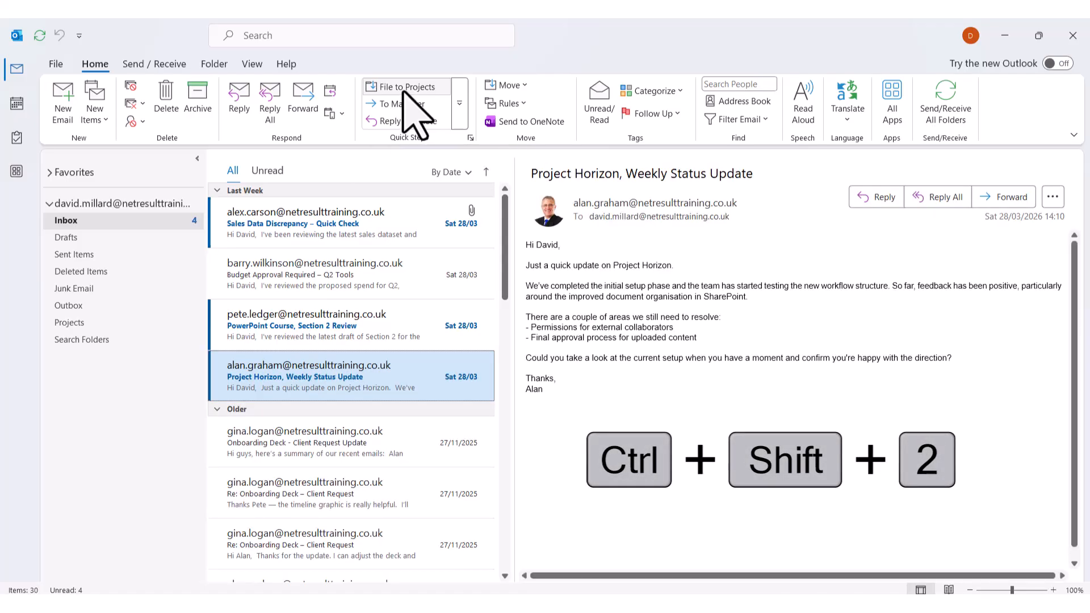
pyautogui.click(74, 322)
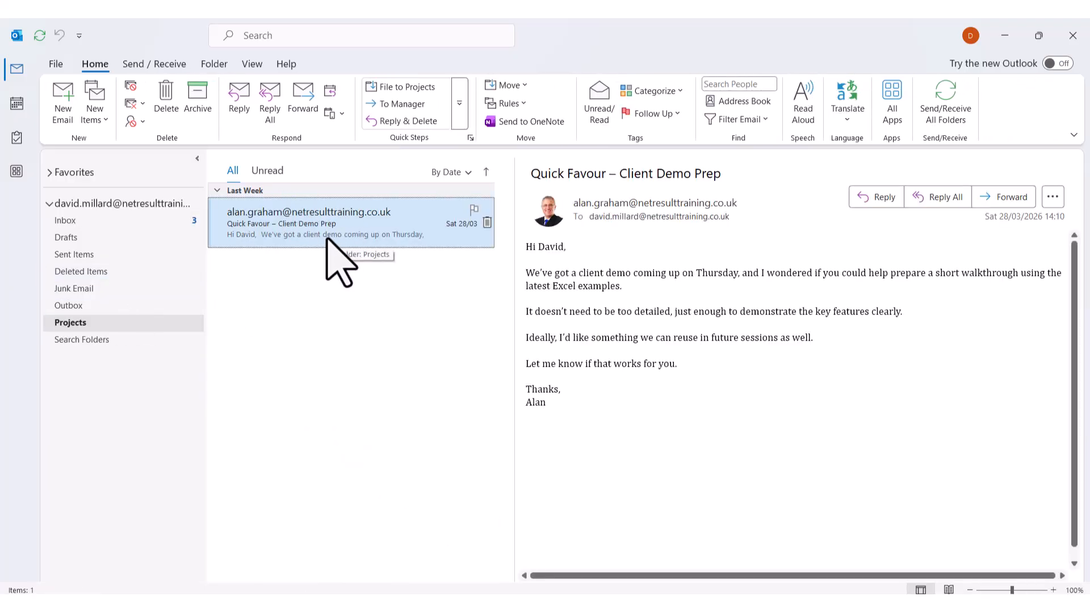
pyautogui.click(74, 222)
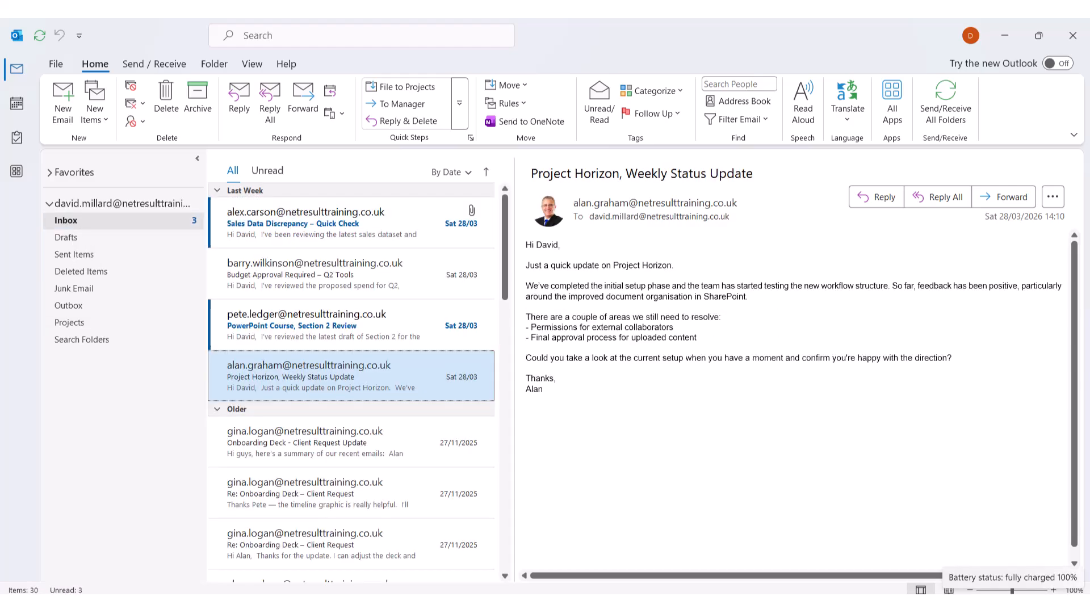
# Select the "PowerPoint Course, Section 2 Review" email in the Inbox and mark it as read by viewing another message and returning.
pyautogui.click(380, 329)
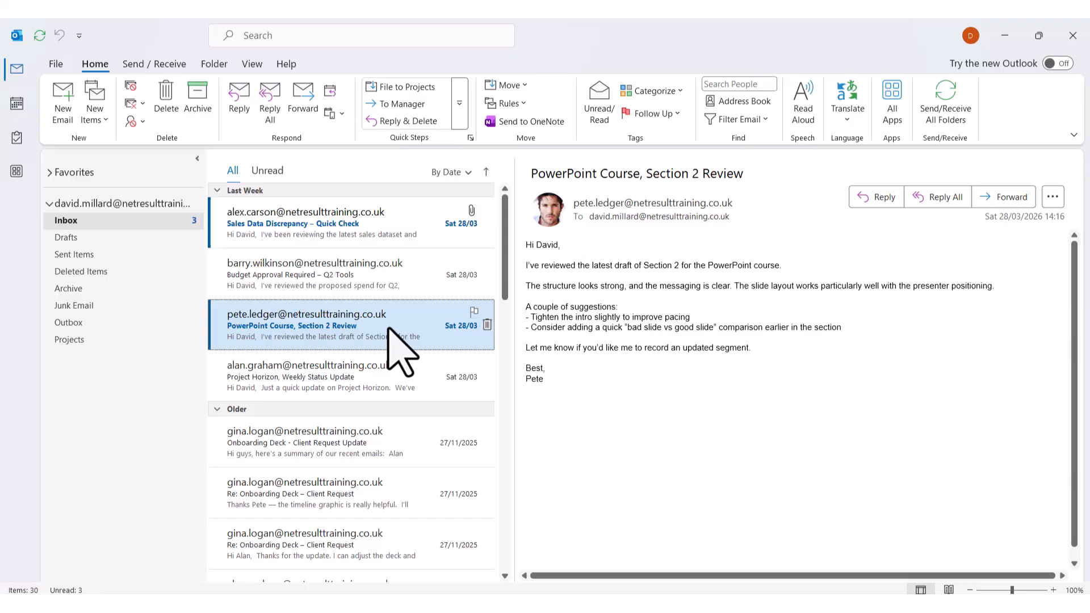
pyautogui.click(417, 367)
pyautogui.click(420, 341)
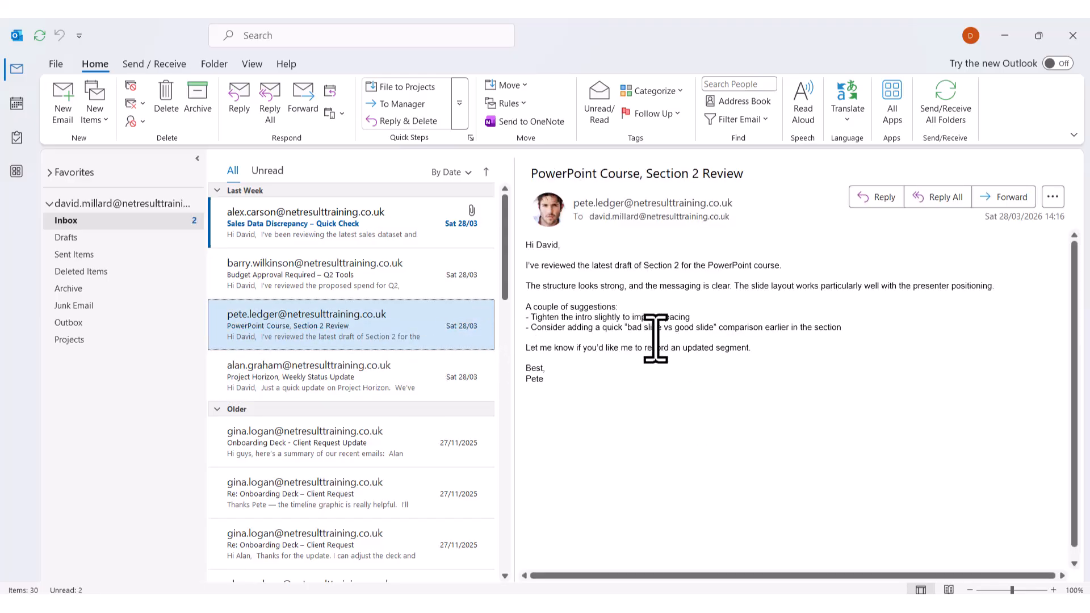
# Create a Quick Step named "Reply and Archive" that moves messages to the Archive folder of the own mailbox.
pyautogui.click(459, 104)
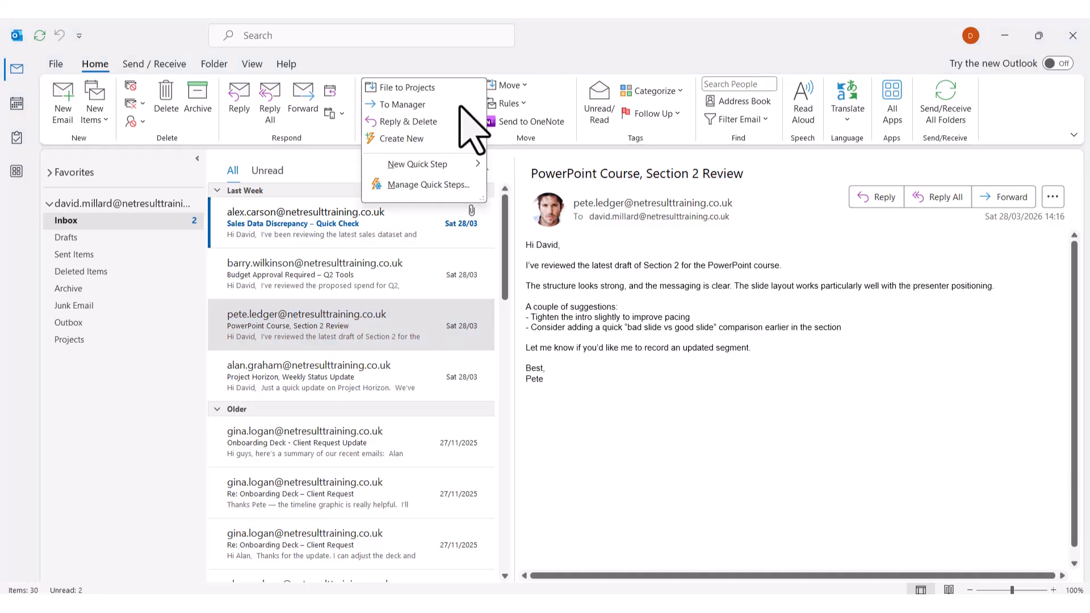
pyautogui.click(418, 140)
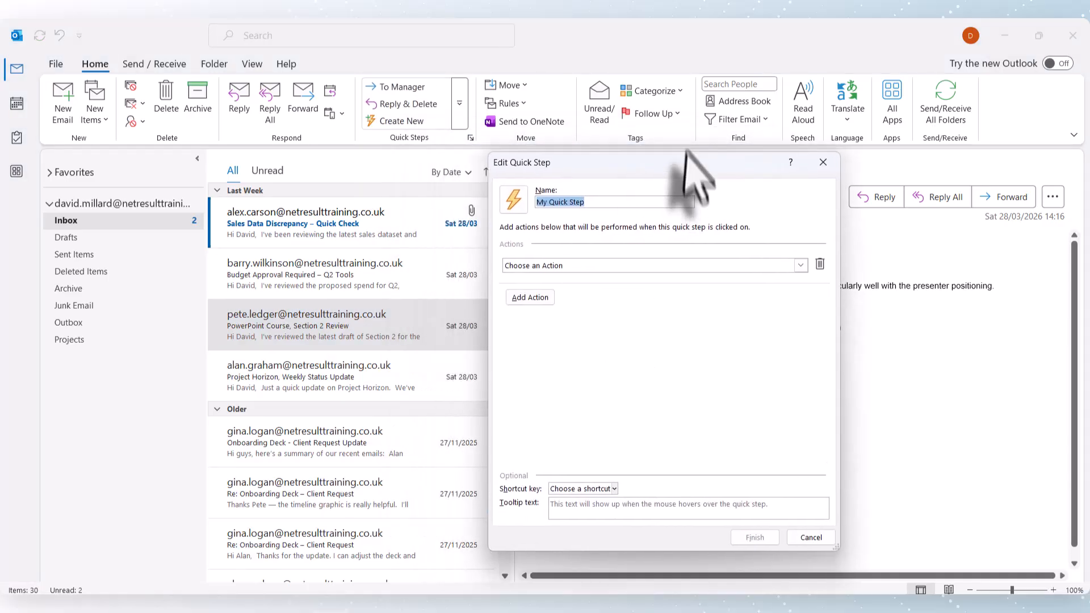
pyautogui.write('Reply and Archive')
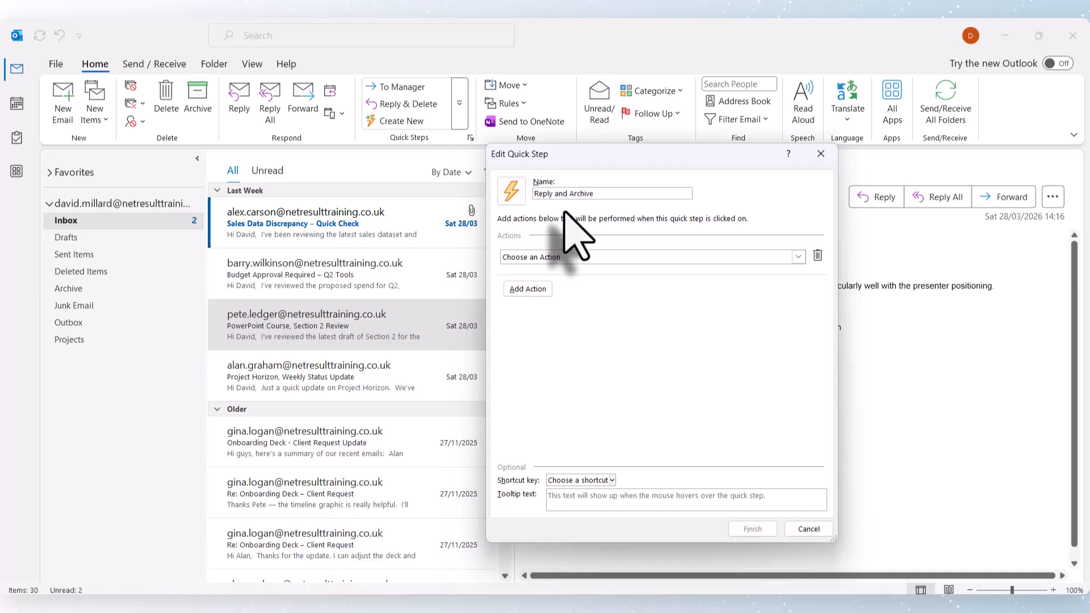
pyautogui.click(798, 257)
pyautogui.click(798, 257)
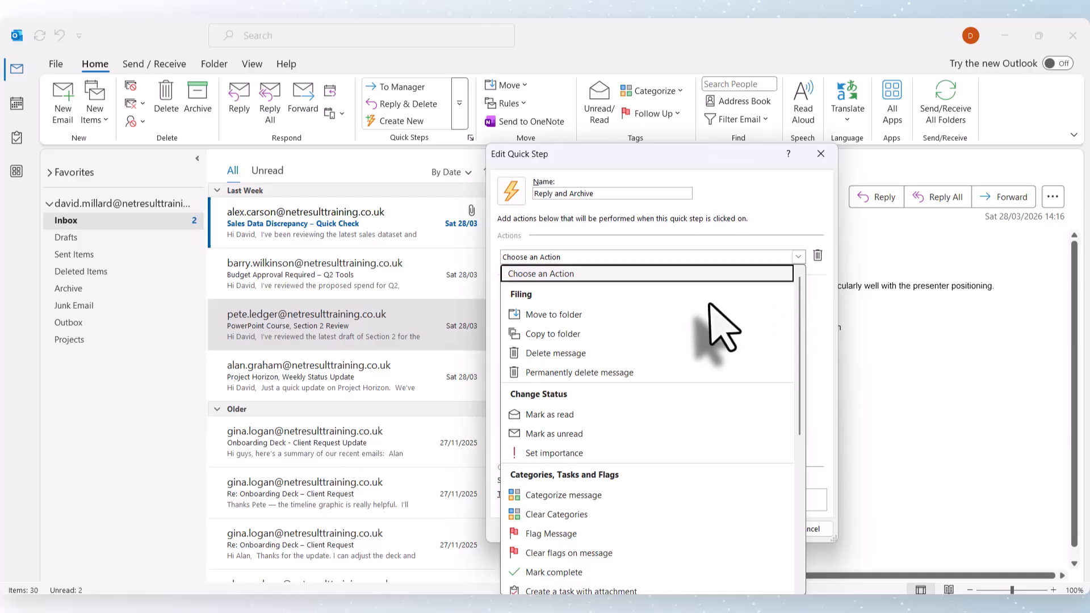
pyautogui.click(562, 314)
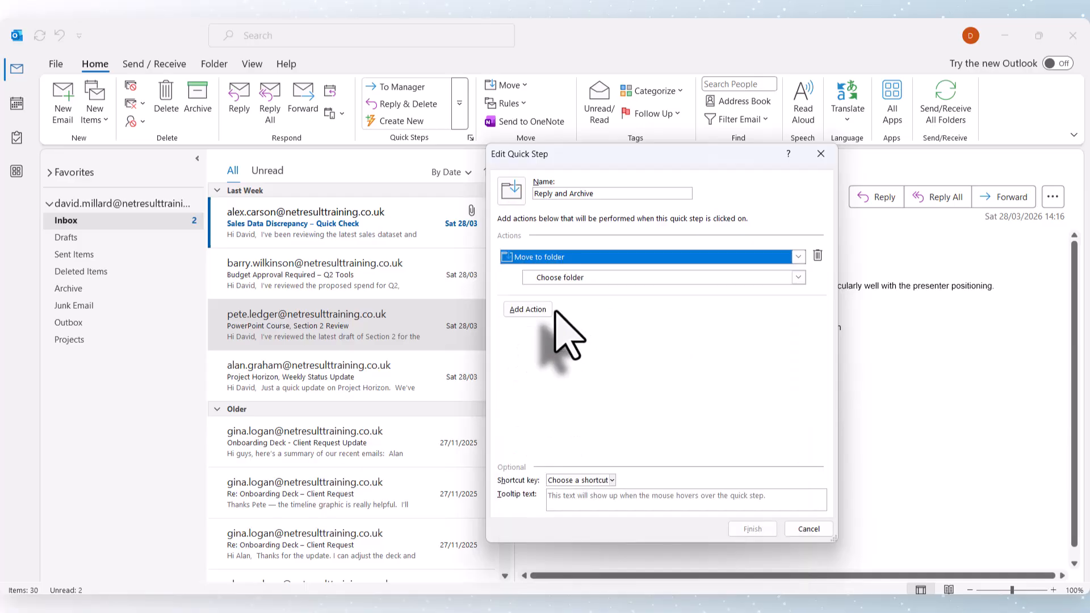
pyautogui.click(798, 277)
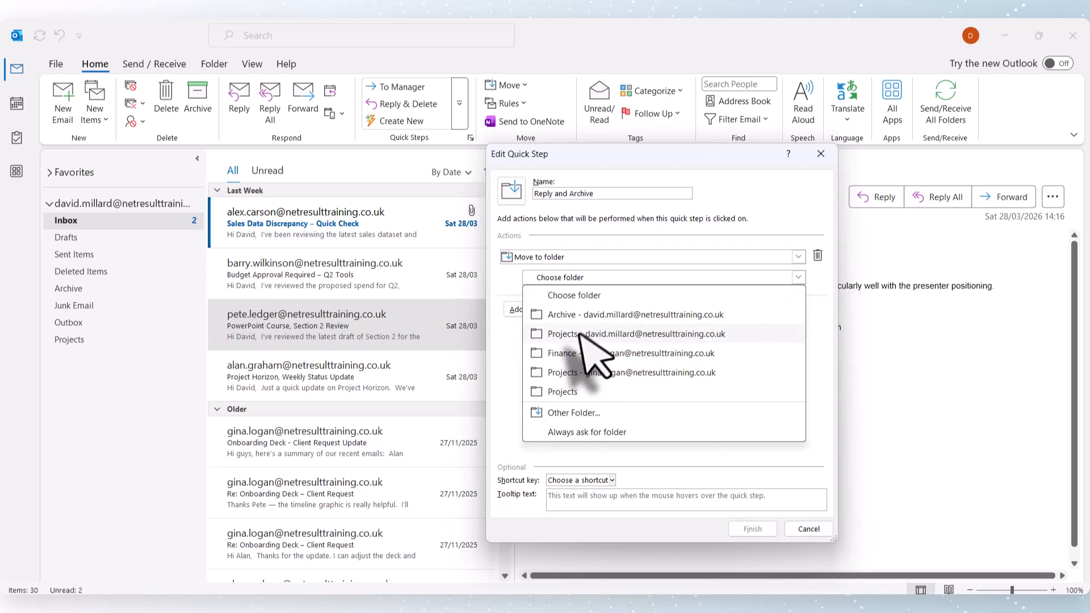
pyautogui.click(565, 315)
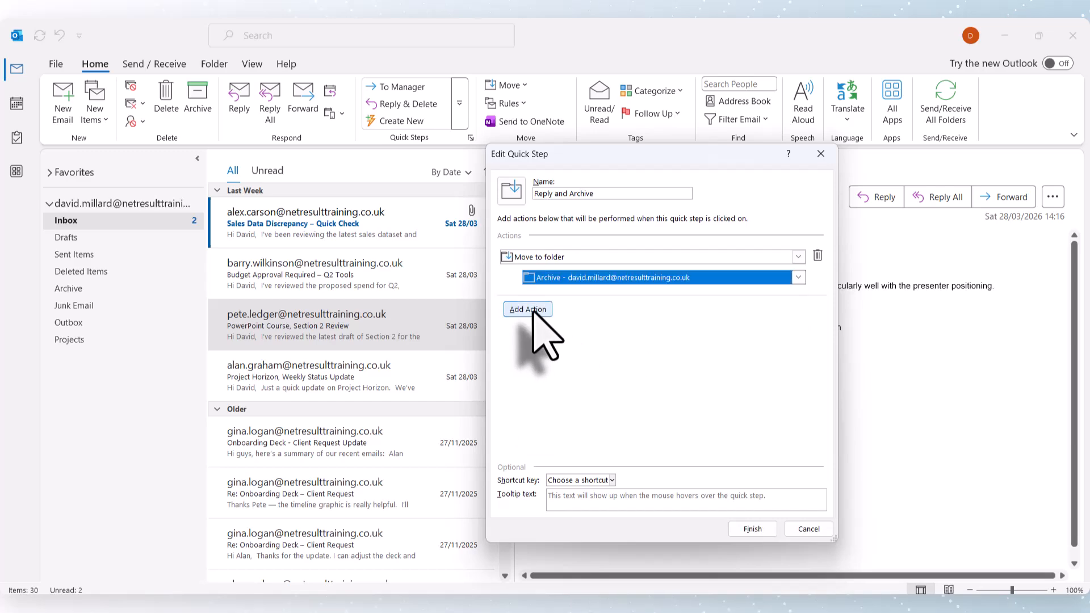
# Add a second action, Mark as read, to the Reply and Archive Quick Step.
pyautogui.click(534, 312)
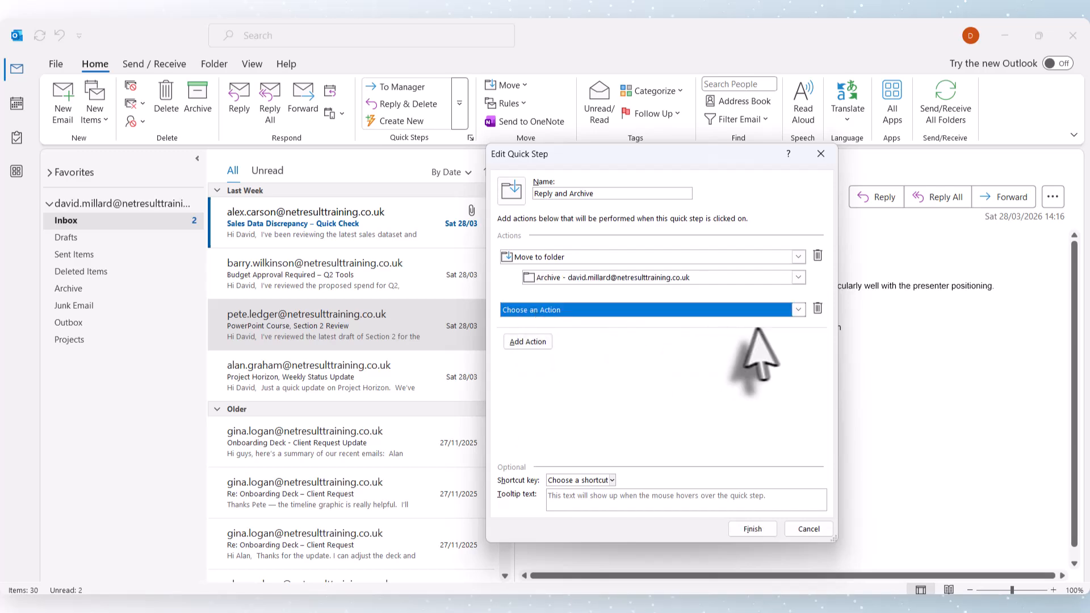
pyautogui.click(798, 309)
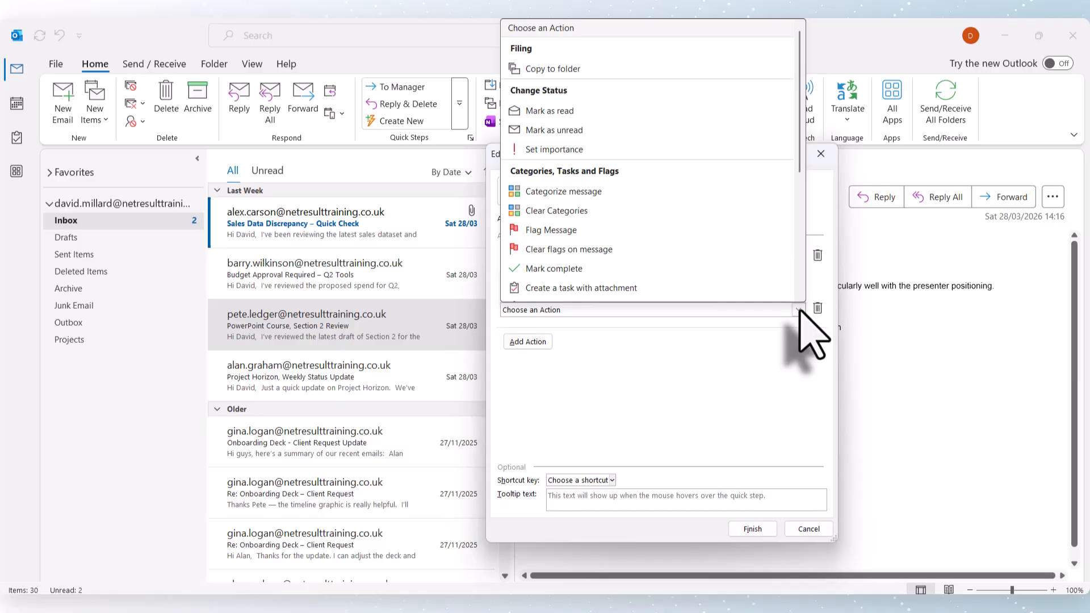
pyautogui.click(580, 112)
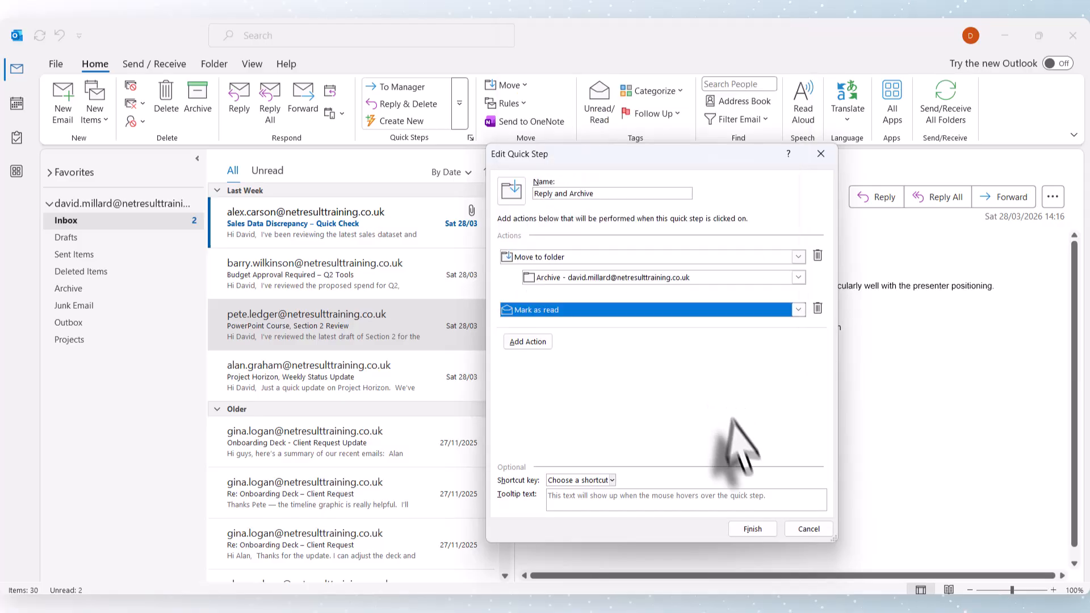
# Assign the shortcut CTRL+SHIFT+5 and the tooltip text "5 Archive" to the Reply and Archive Quick Step and save it.
pyautogui.click(610, 480)
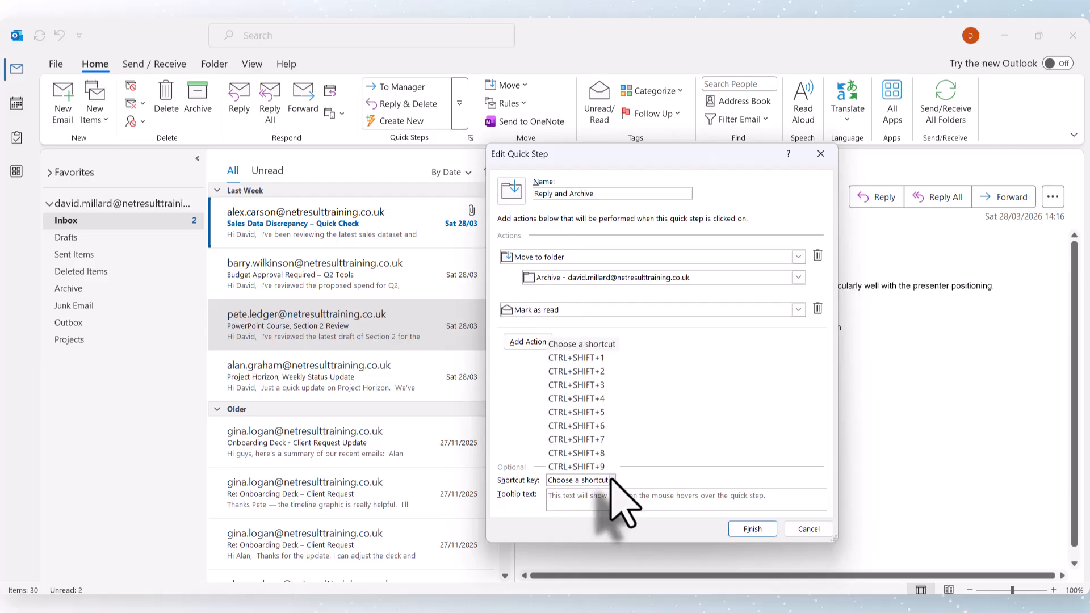
pyautogui.click(584, 412)
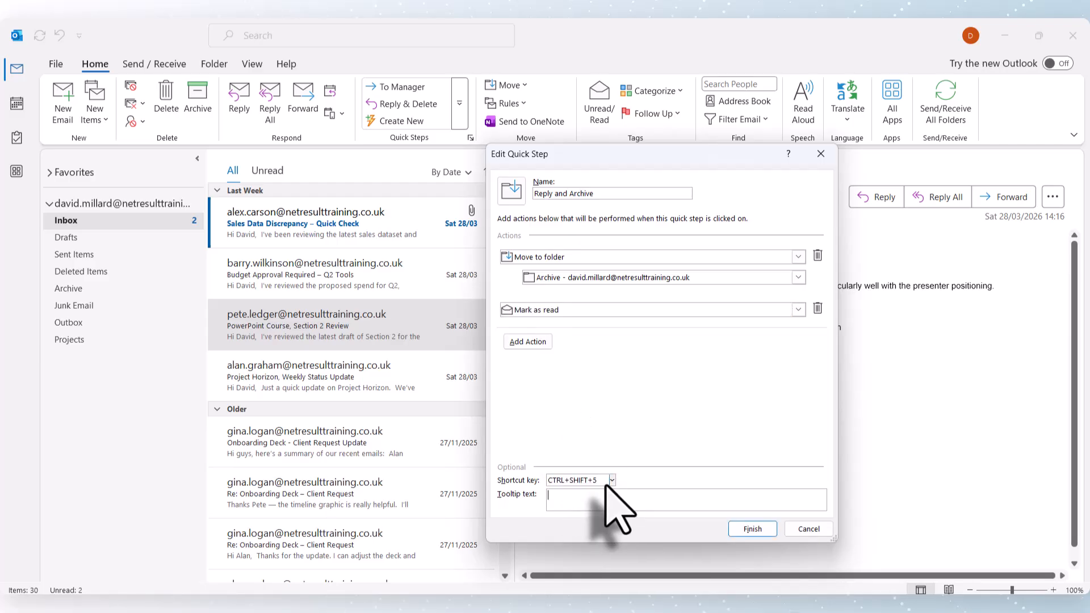
pyautogui.write('5 ')
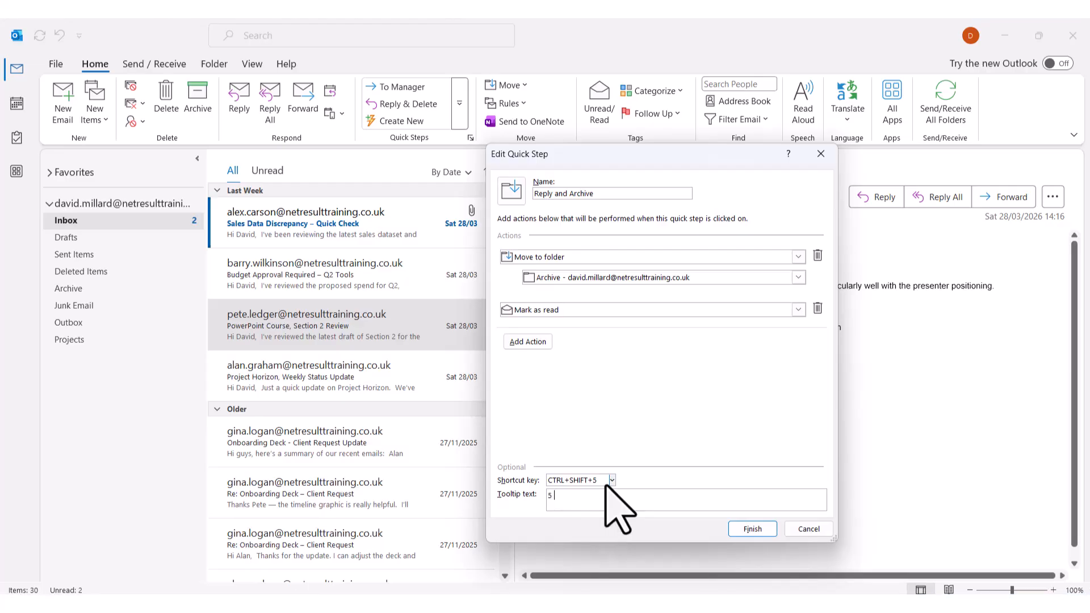
pyautogui.write('Archive')
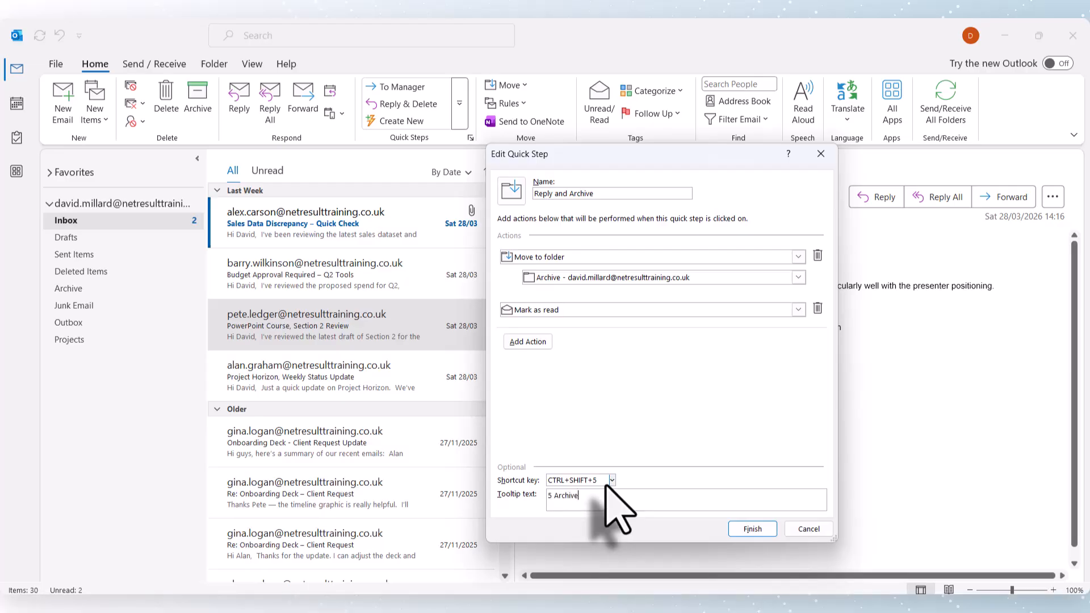
pyautogui.click(752, 529)
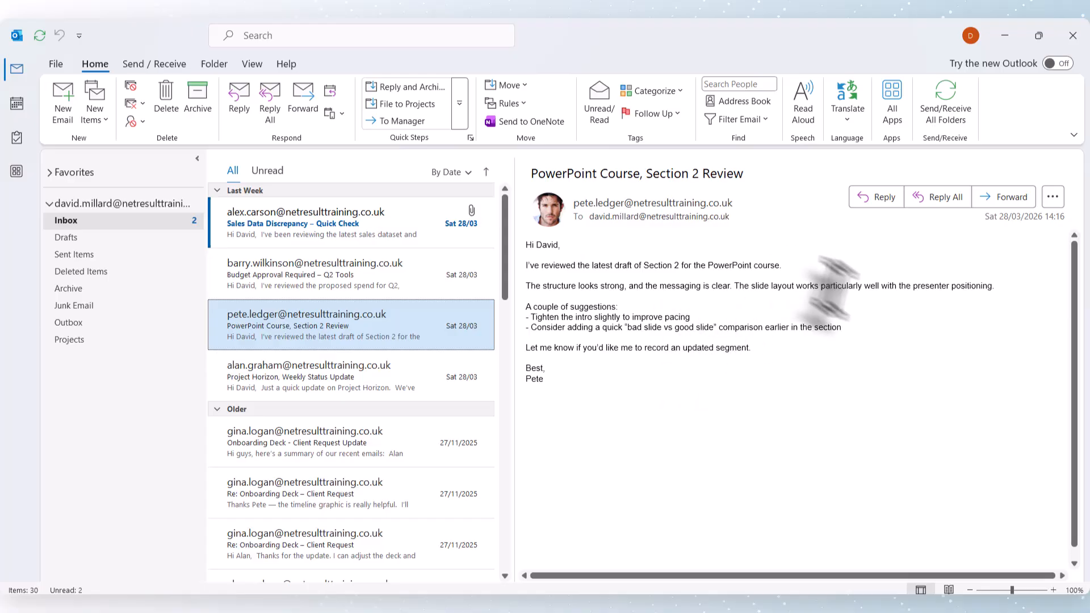
# Reply to the "PowerPoint Course, Section 2 Review" email, thanking the sender by first name with "will do", sign with own first name, and send.
pyautogui.click(878, 199)
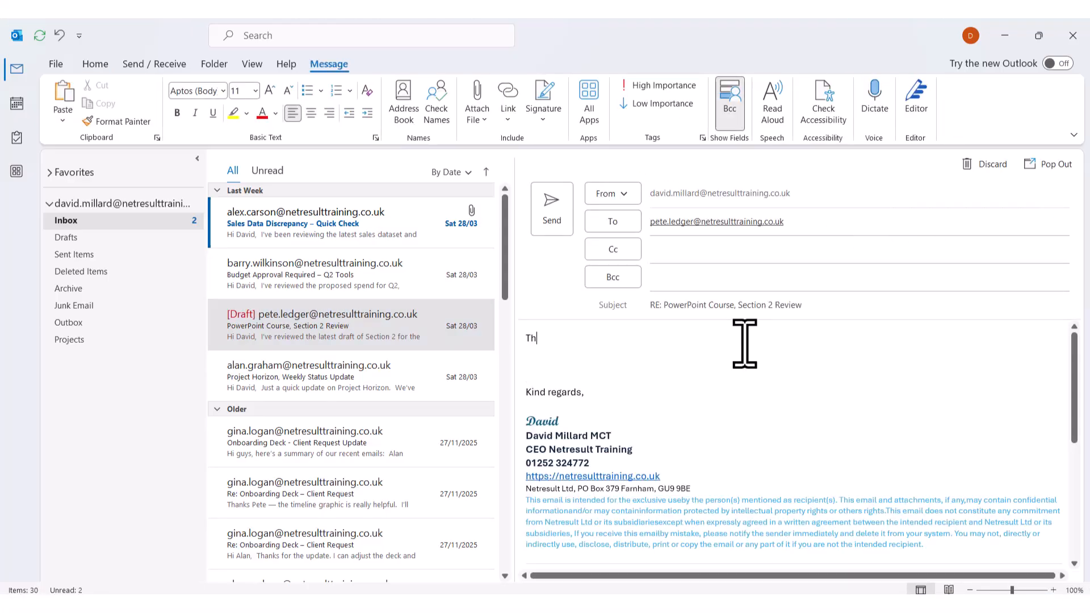
pyautogui.write('Thanks Pete, will do.')
pyautogui.press('Return')
pyautogui.write('David')
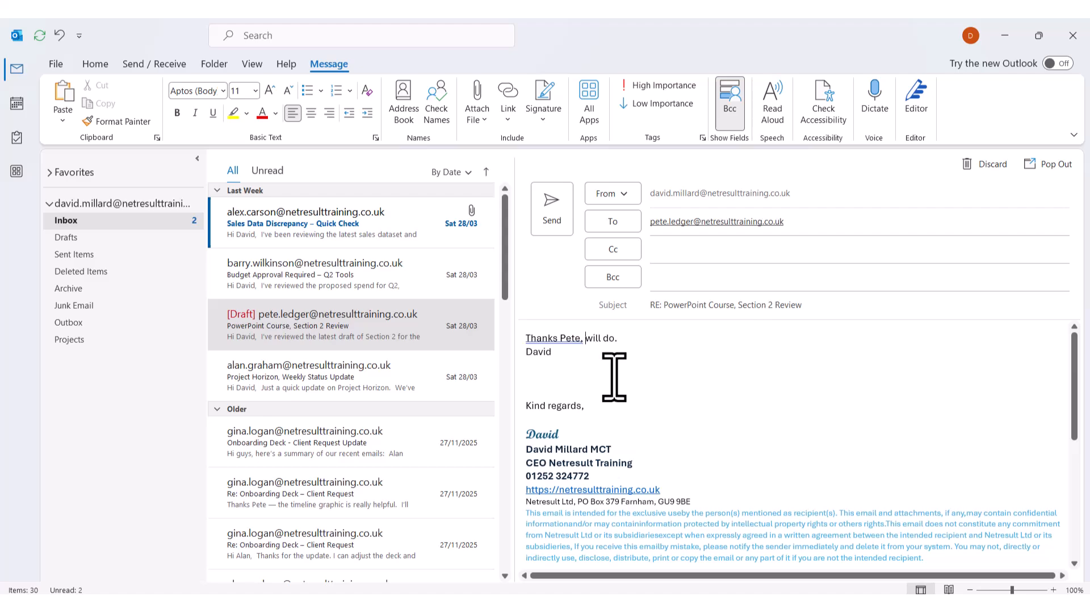
pyautogui.click(553, 227)
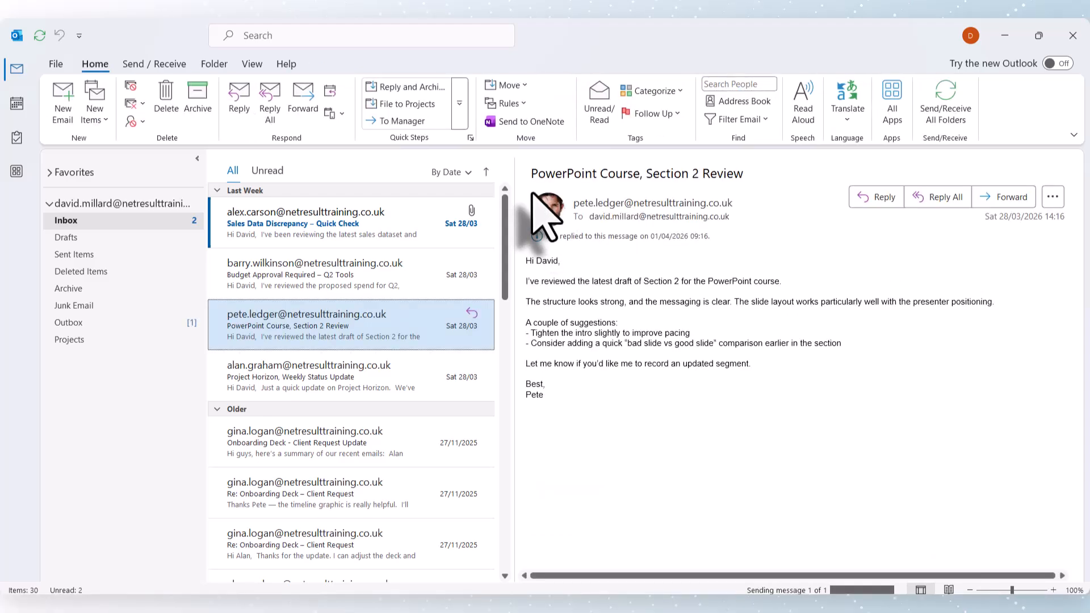
# Run the Reply and Archive Quick Step on the "PowerPoint Course, Section 2 Review" email and check the Archive folder.
pyautogui.hotkey('ctrl', 'shift', '5')
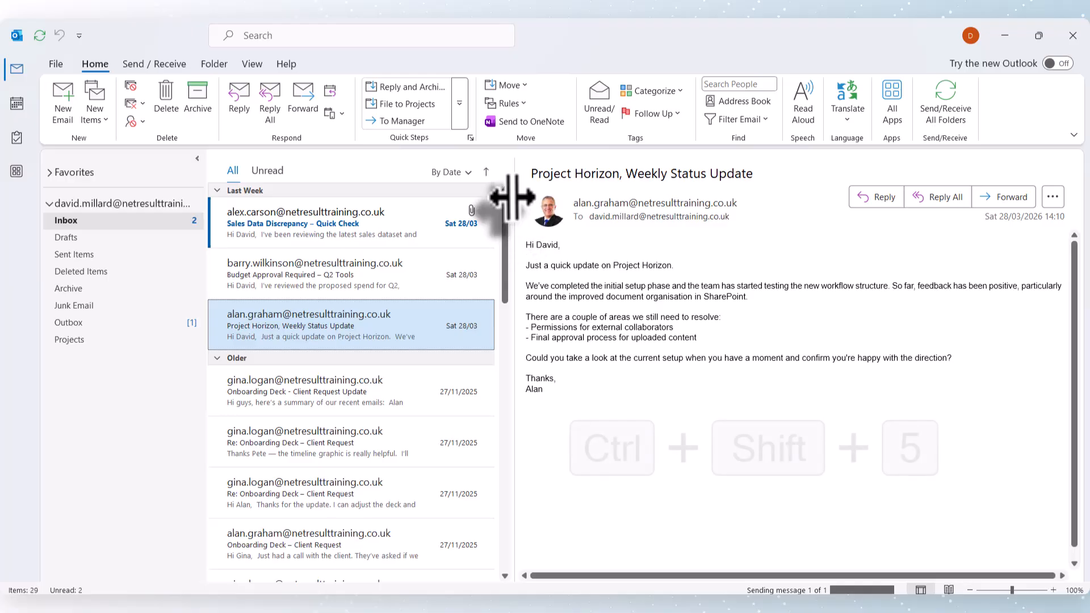
pyautogui.click(77, 288)
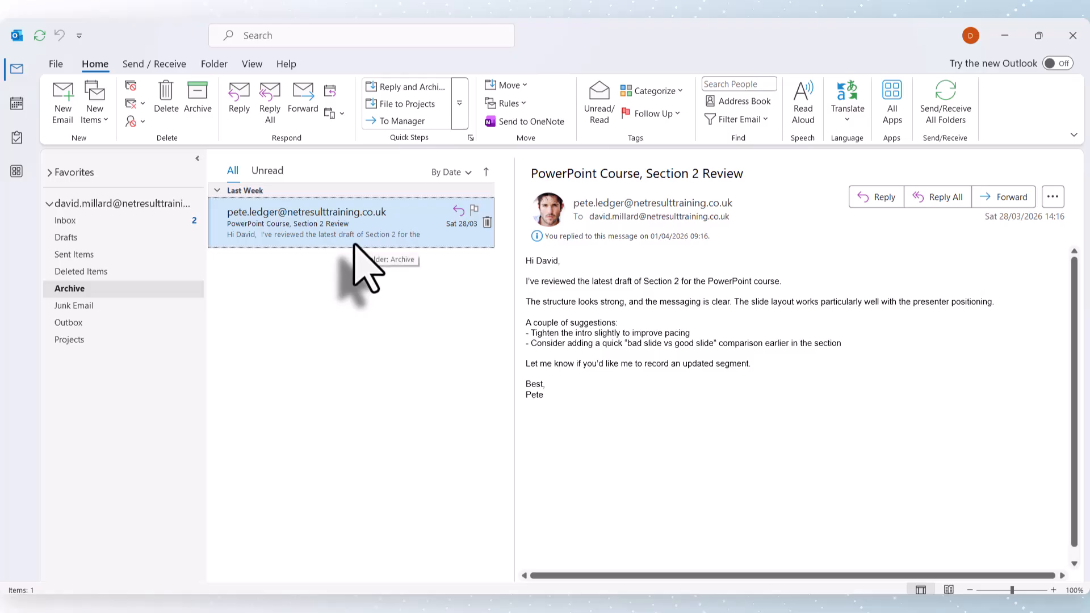
# Select the "Project Horizon, Weekly Status Update" email in the Inbox and start a new Quick Step named "Send to Team".
pyautogui.click(80, 222)
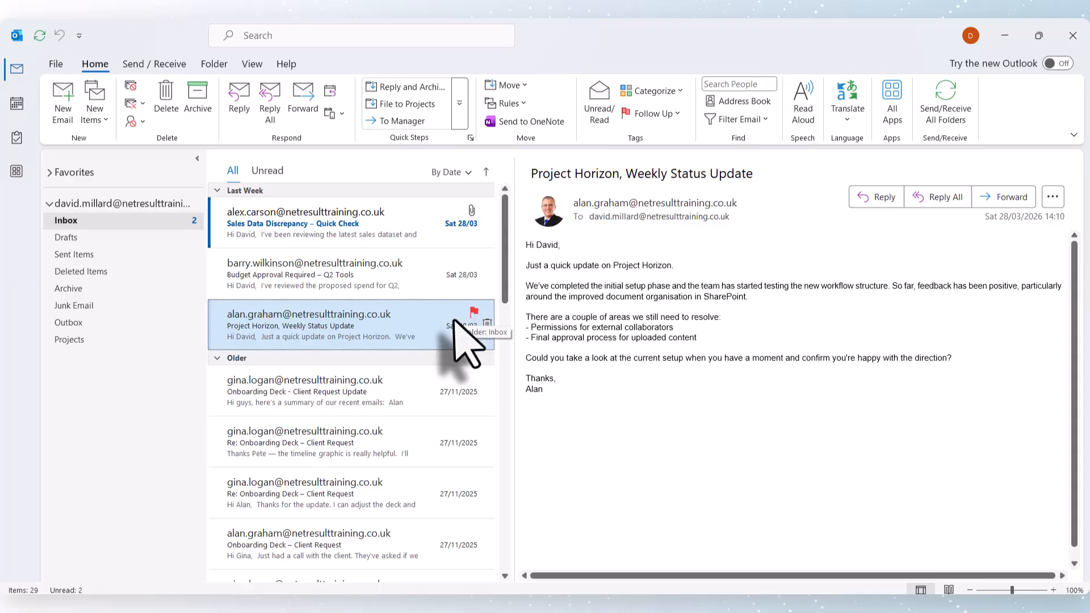
pyautogui.click(474, 313)
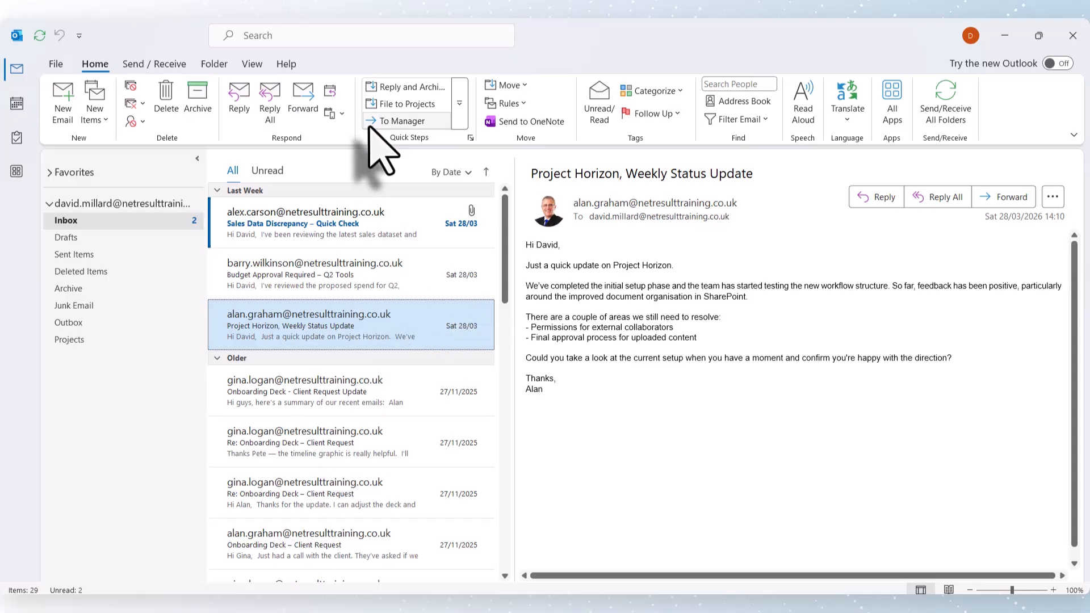
pyautogui.click(460, 104)
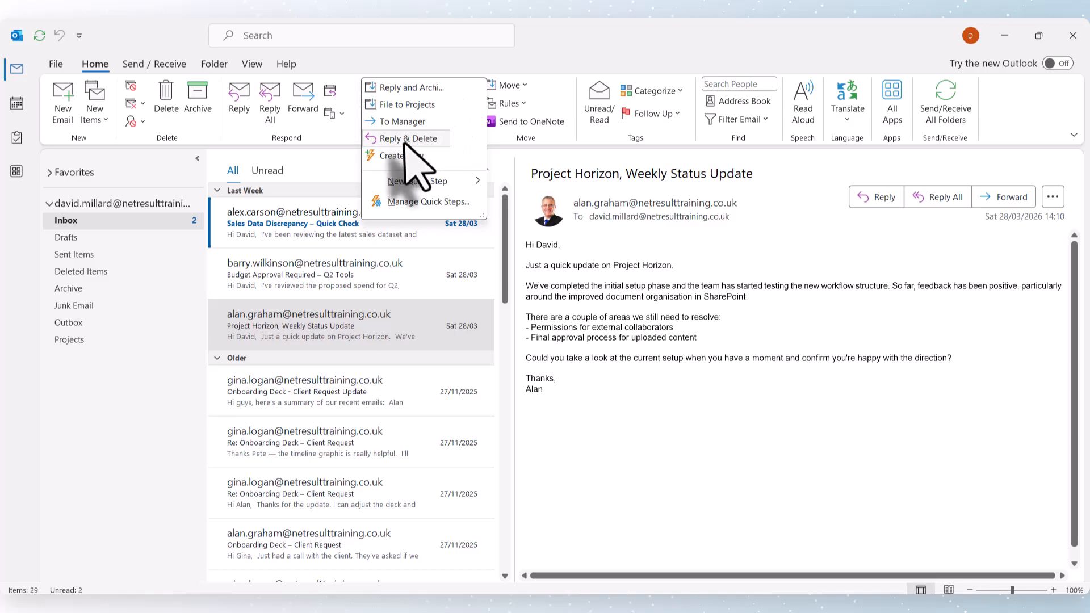
pyautogui.click(405, 155)
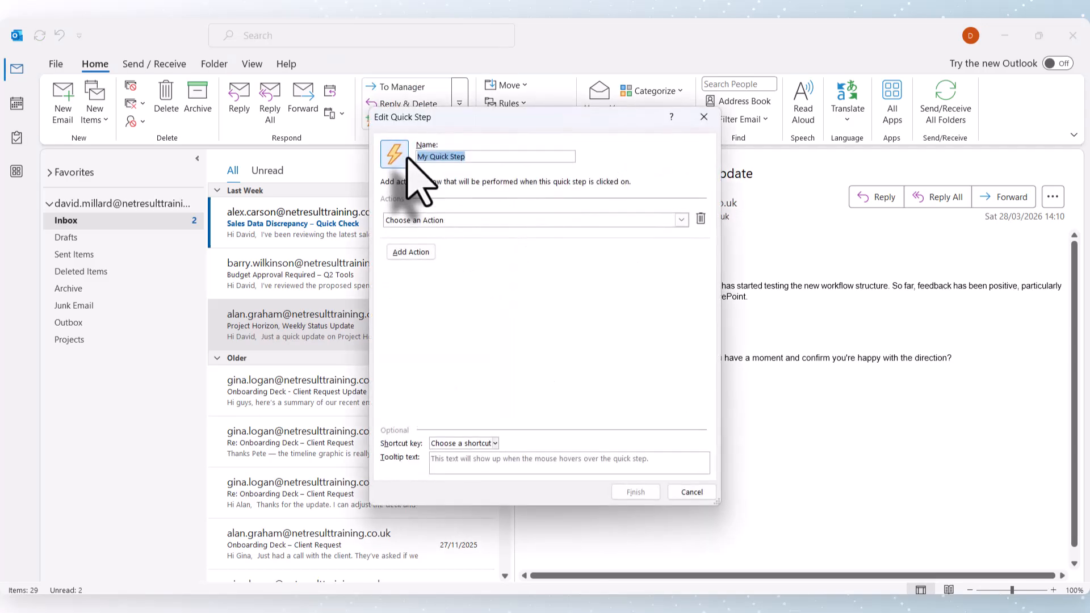
pyautogui.write('Send to Team')
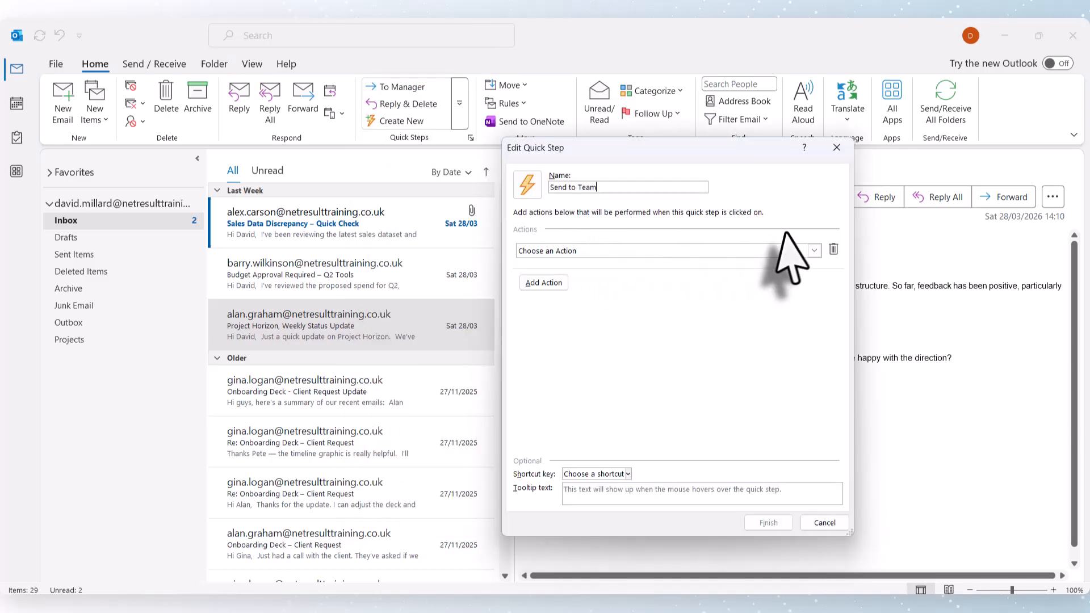
# Set the first action of the Send to Team Quick Step to Forward, addressed to the Project Horizon group mailbox.
pyautogui.click(814, 251)
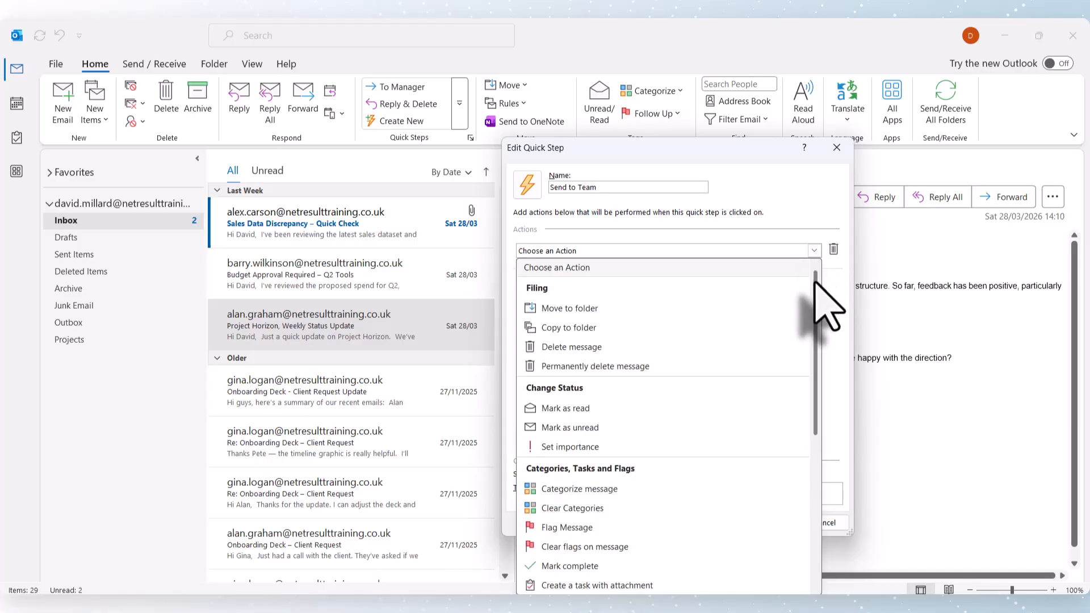
pyautogui.scroll(-1, 821, 346)
pyautogui.scroll(-2, 823, 363)
pyautogui.click(562, 461)
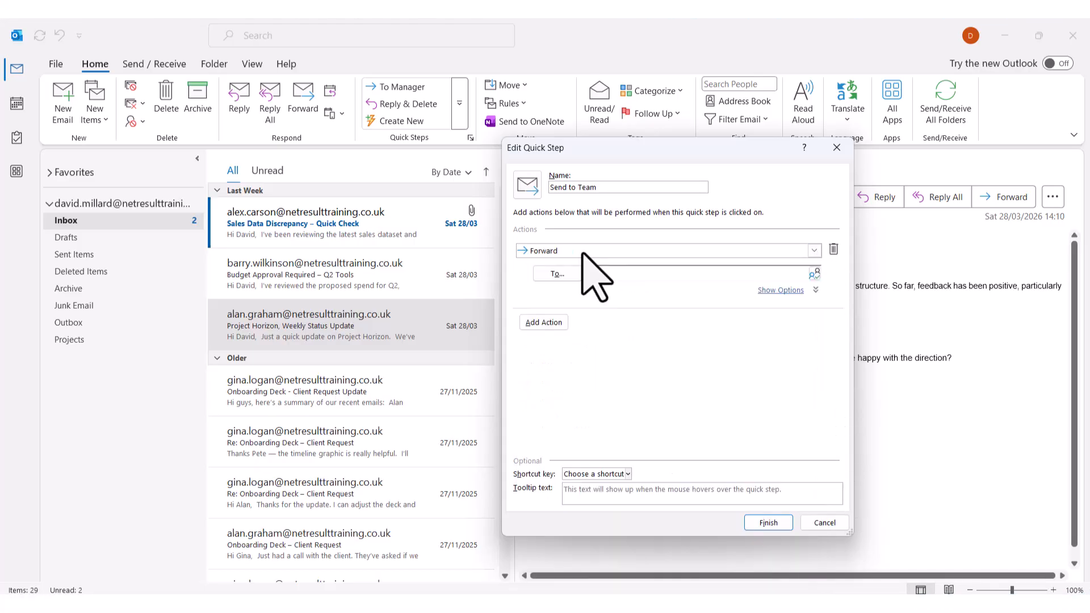
pyautogui.write('p')
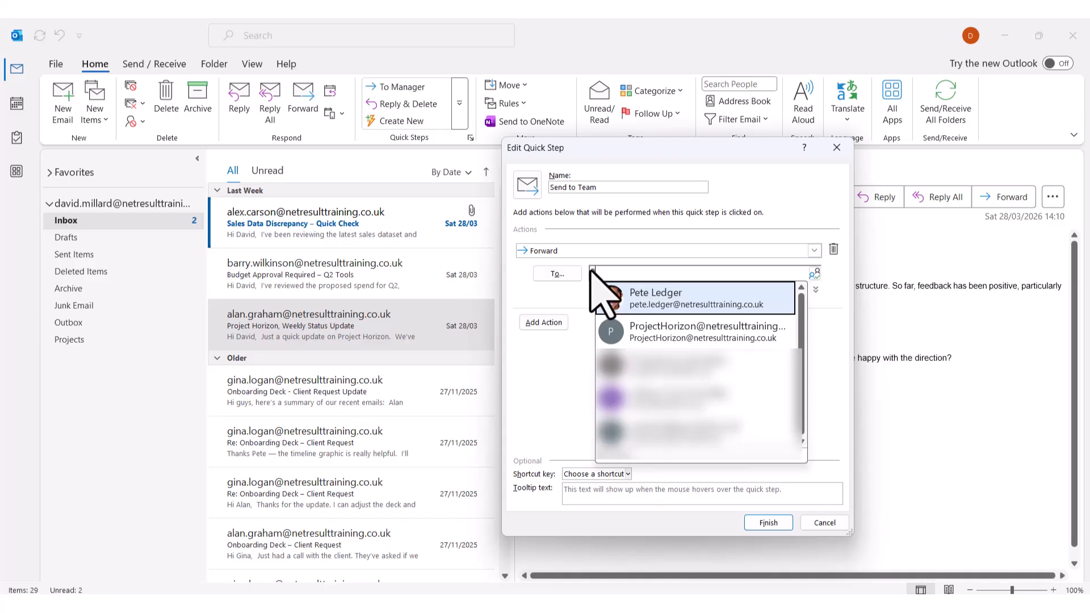
pyautogui.click(651, 339)
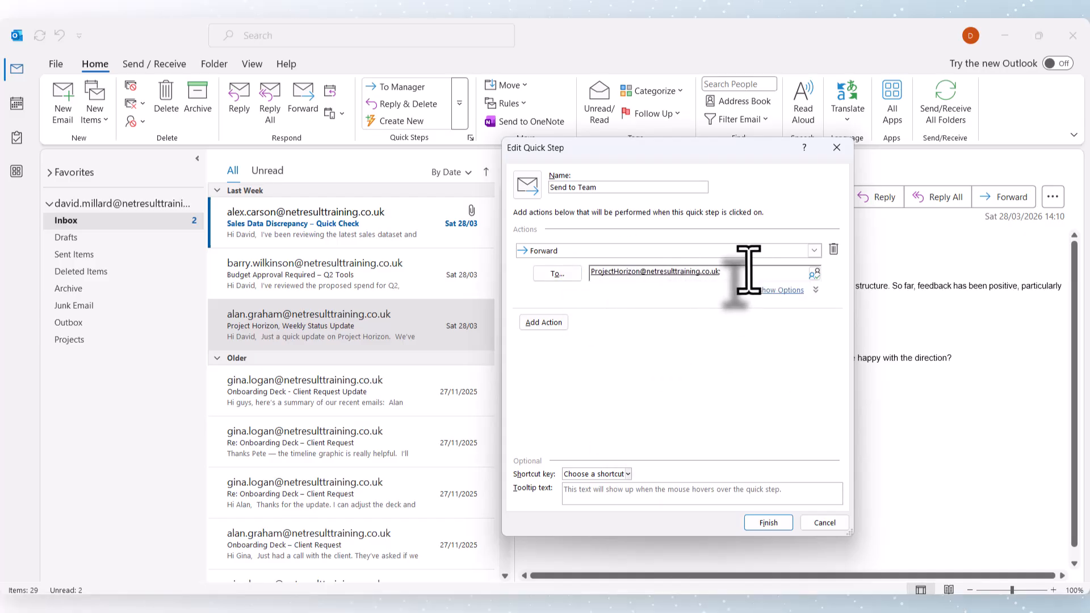
# Add a second action, Categorize message, with the Projects category to the Send to Team Quick Step.
pyautogui.click(548, 326)
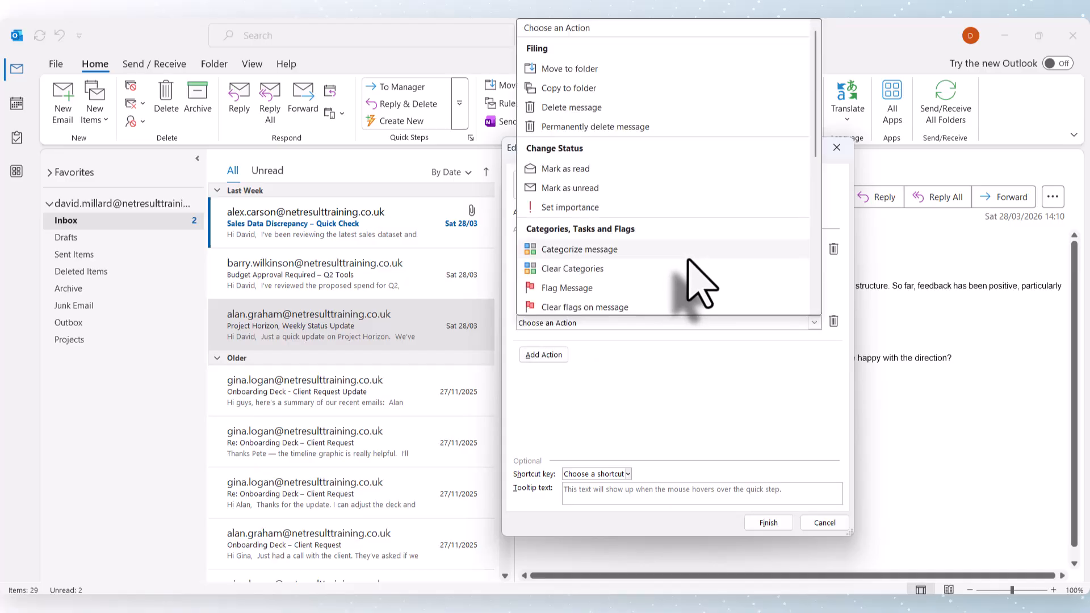
pyautogui.click(594, 250)
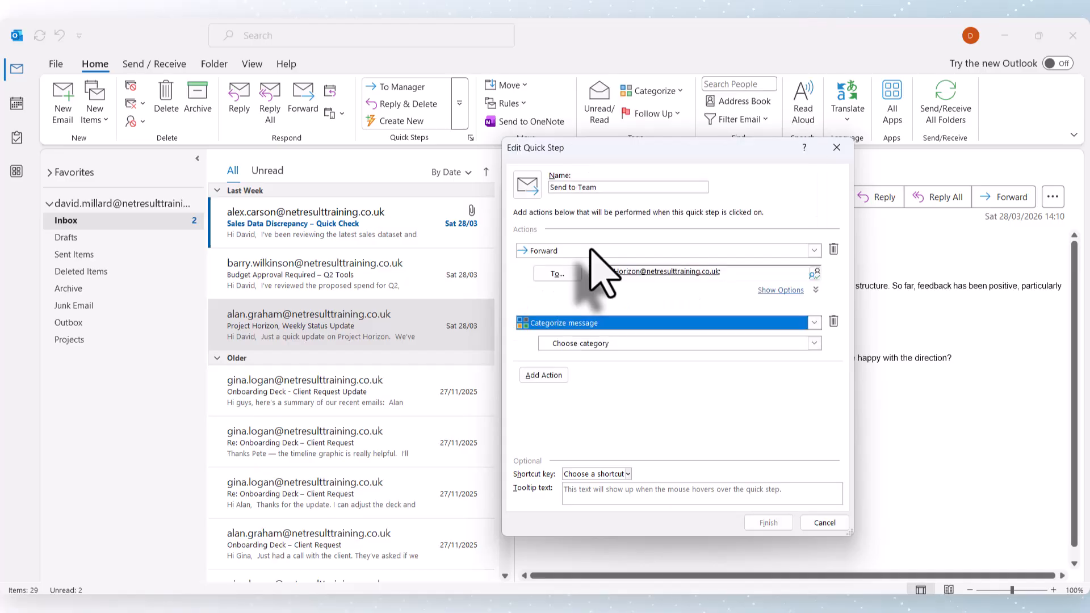
pyautogui.click(815, 343)
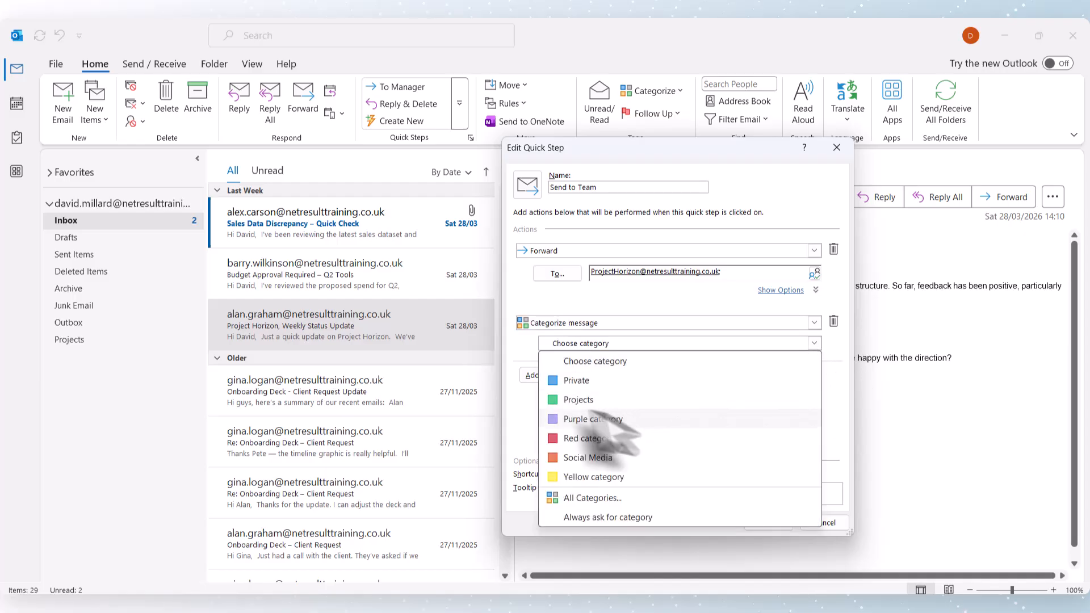
pyautogui.click(571, 401)
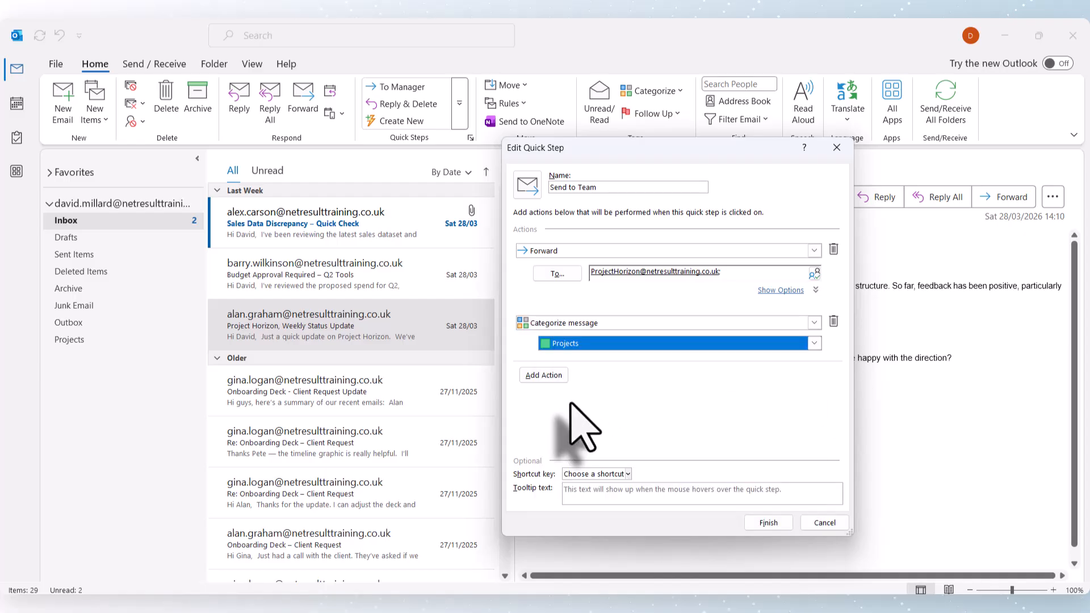
# Assign the shortcut CTRL+SHIFT+3 and the tooltip text "3 Team" to the Send to Team Quick Step and save it.
pyautogui.click(628, 474)
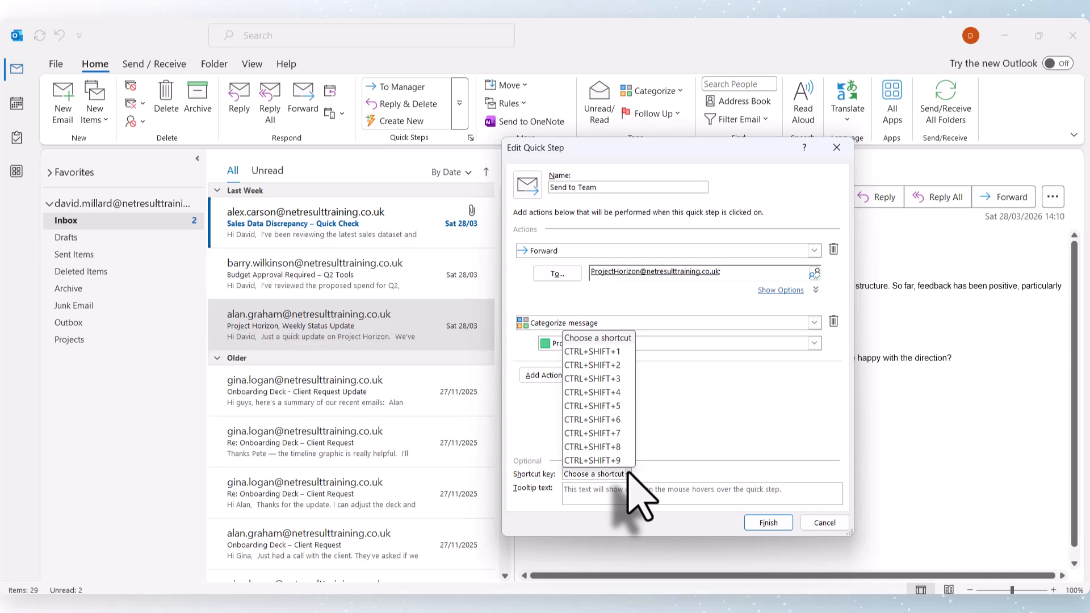
pyautogui.click(598, 379)
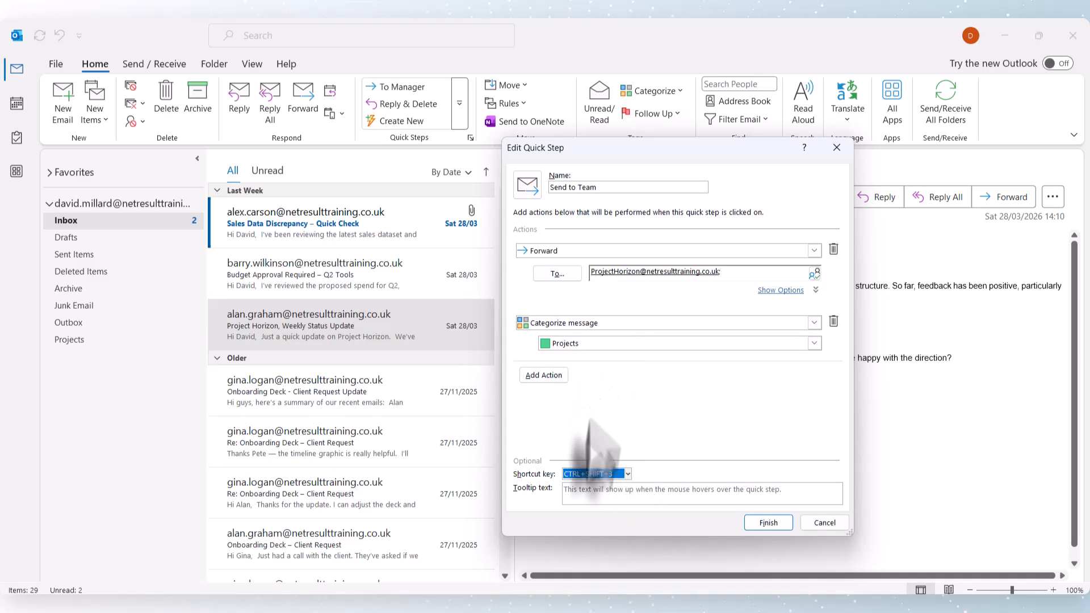
pyautogui.click(585, 491)
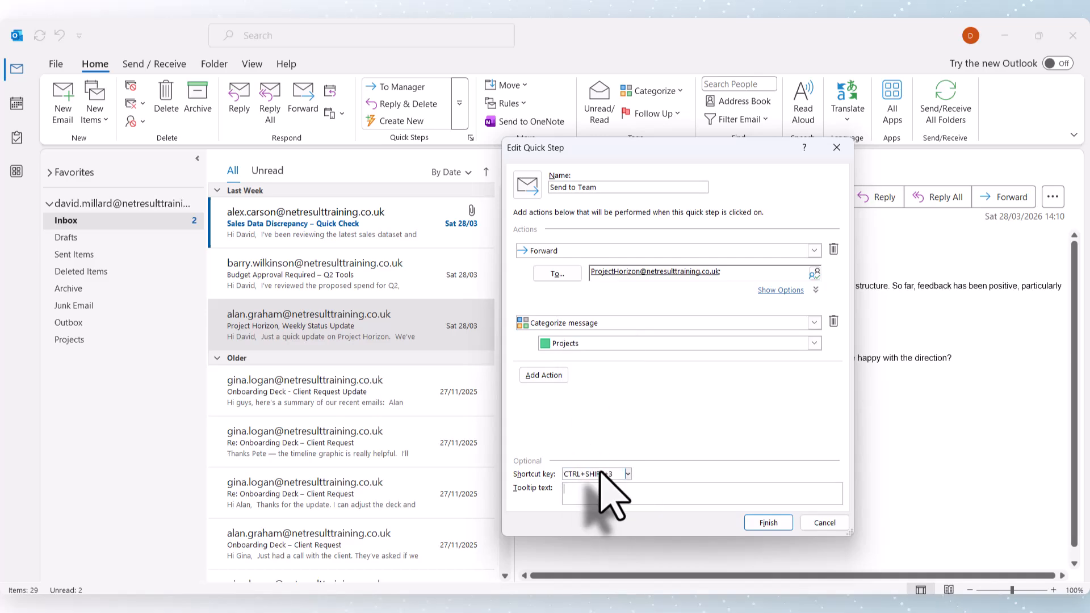
pyautogui.write('3 Team')
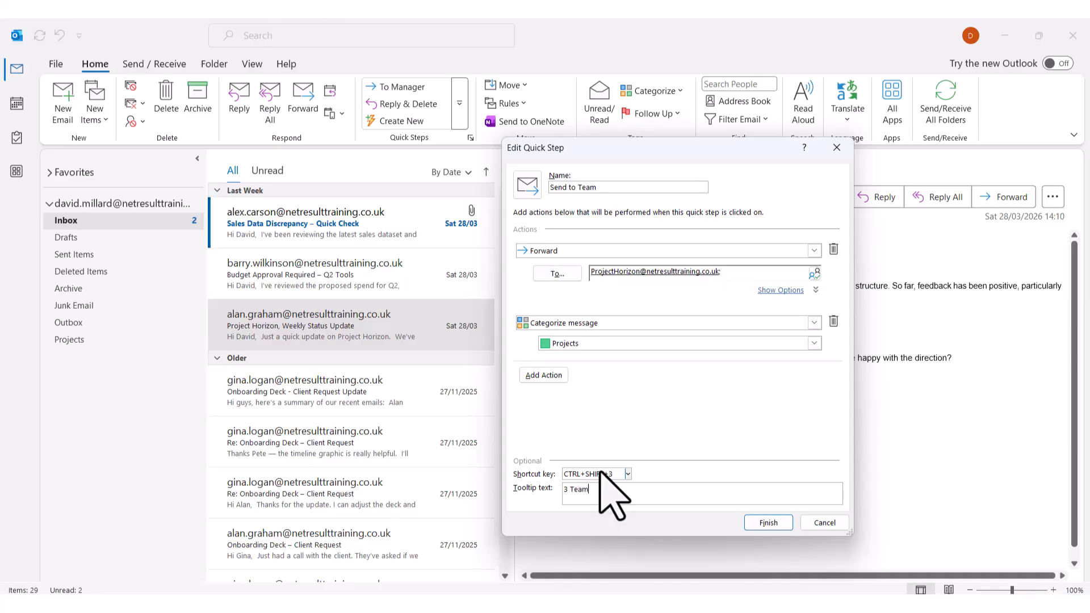
pyautogui.click(768, 523)
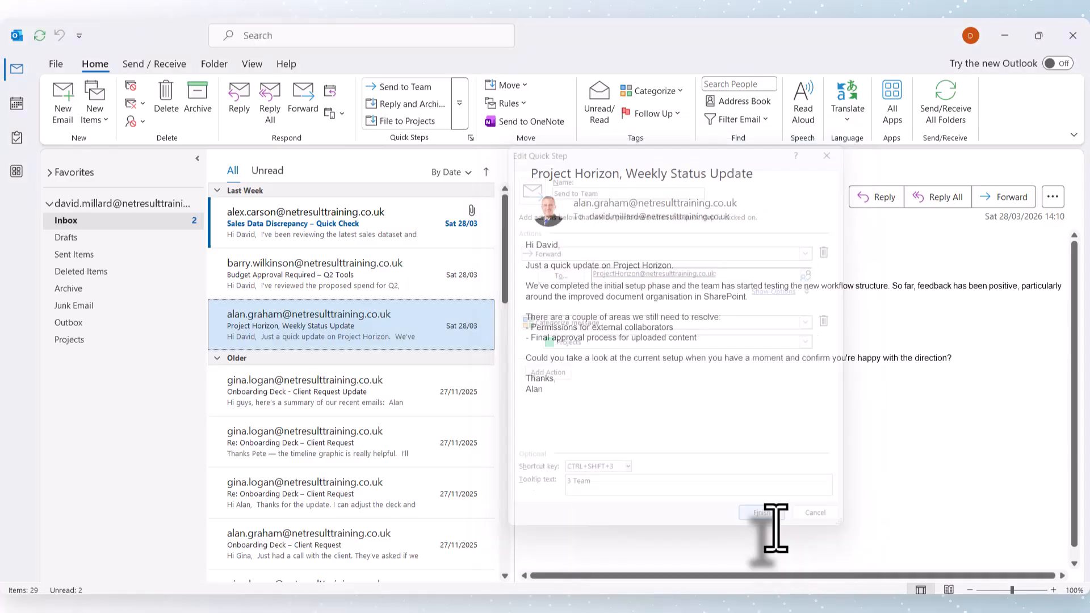
# Run the Send to Team Quick Step on the "Project Horizon, Weekly Status Update" email and send the forwarded message.
pyautogui.click(398, 87)
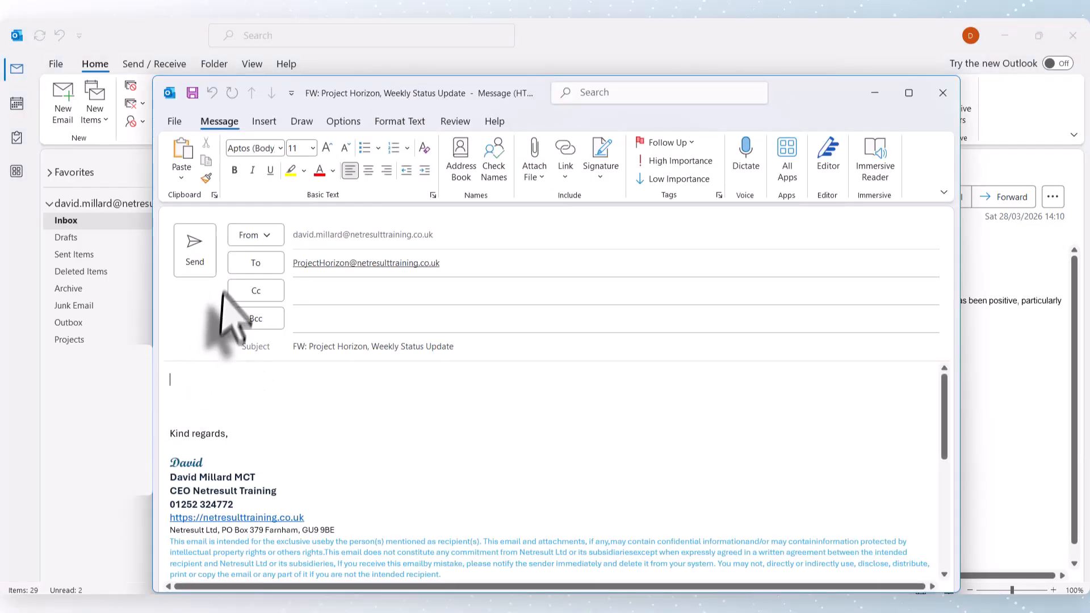
pyautogui.click(195, 250)
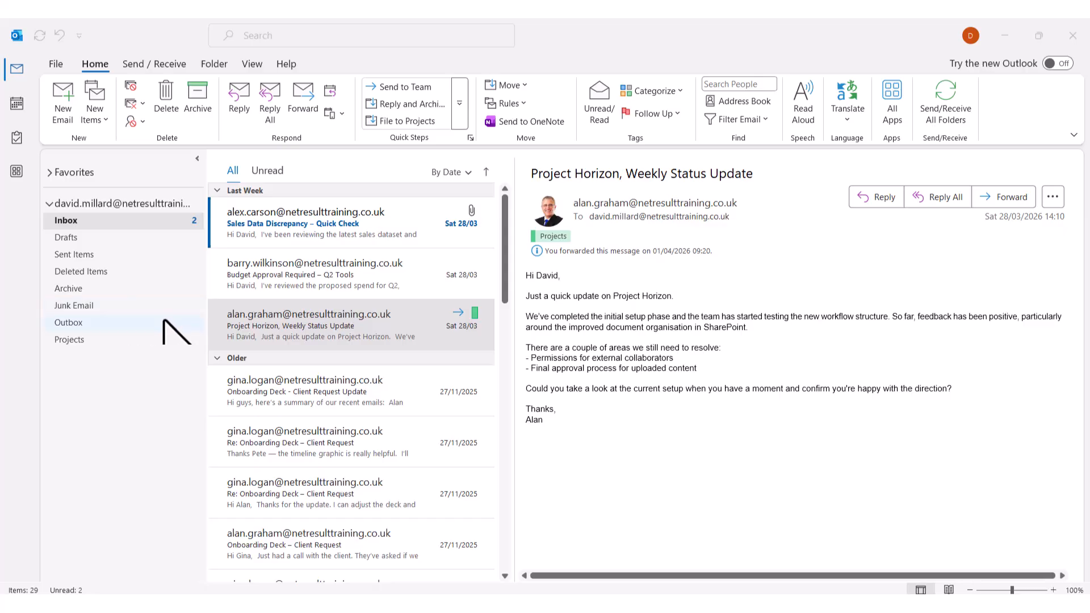
# Select the "Sales Data Discrepancy – Quick Check" email and start a new Quick Step named "Follow Up Tomorrow".
pyautogui.click(397, 238)
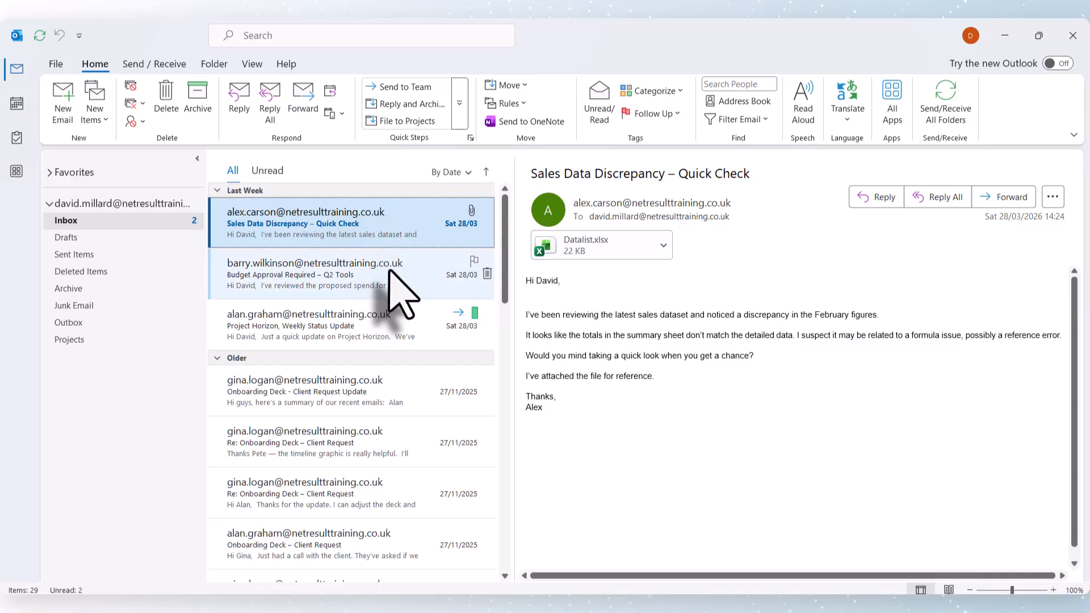
pyautogui.click(397, 287)
pyautogui.click(408, 238)
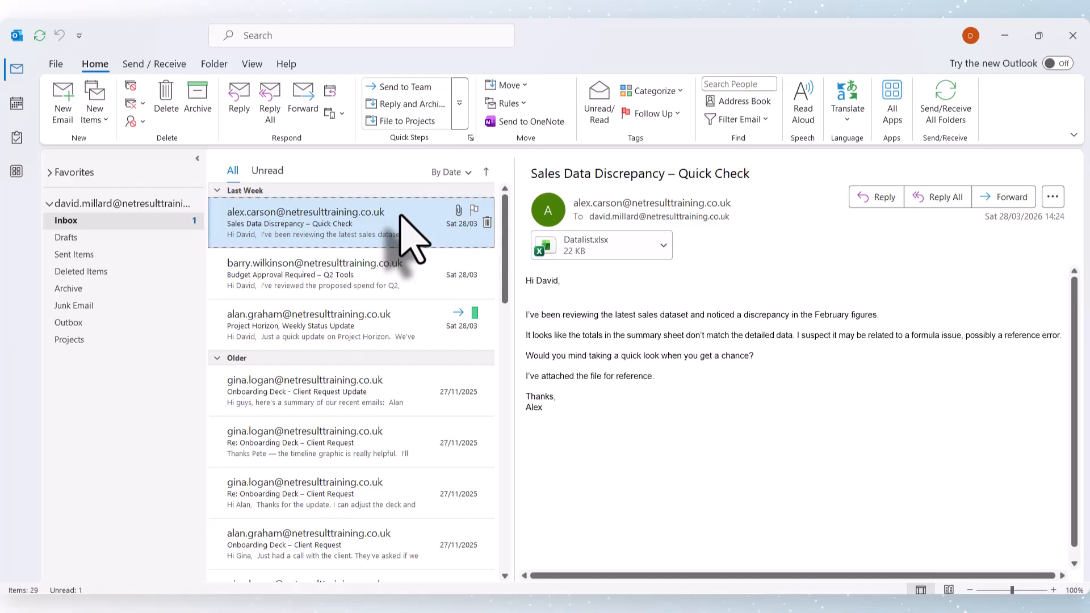
pyautogui.click(459, 104)
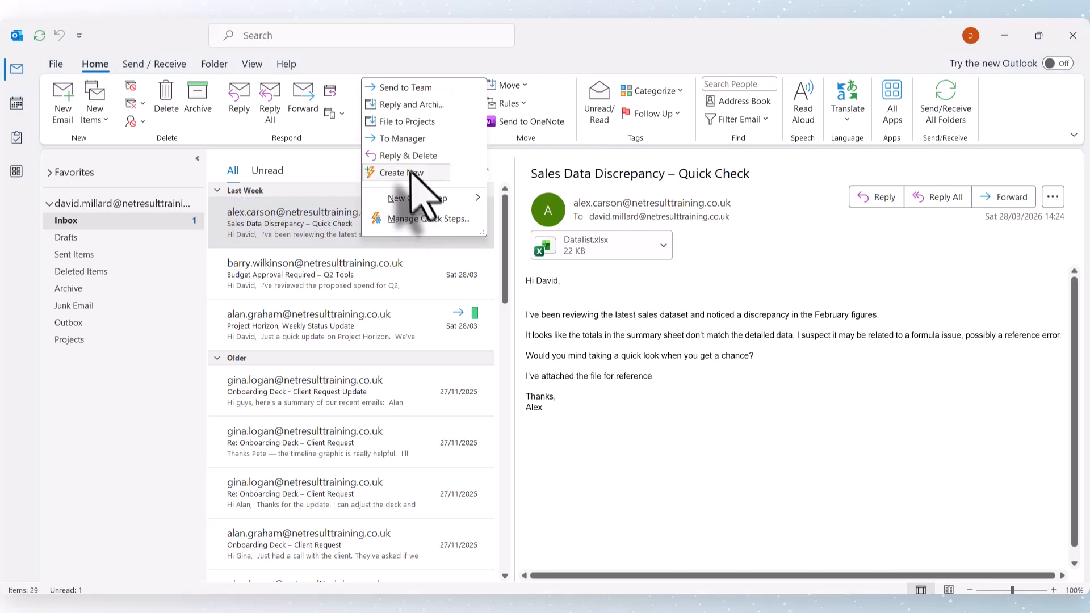
pyautogui.click(410, 172)
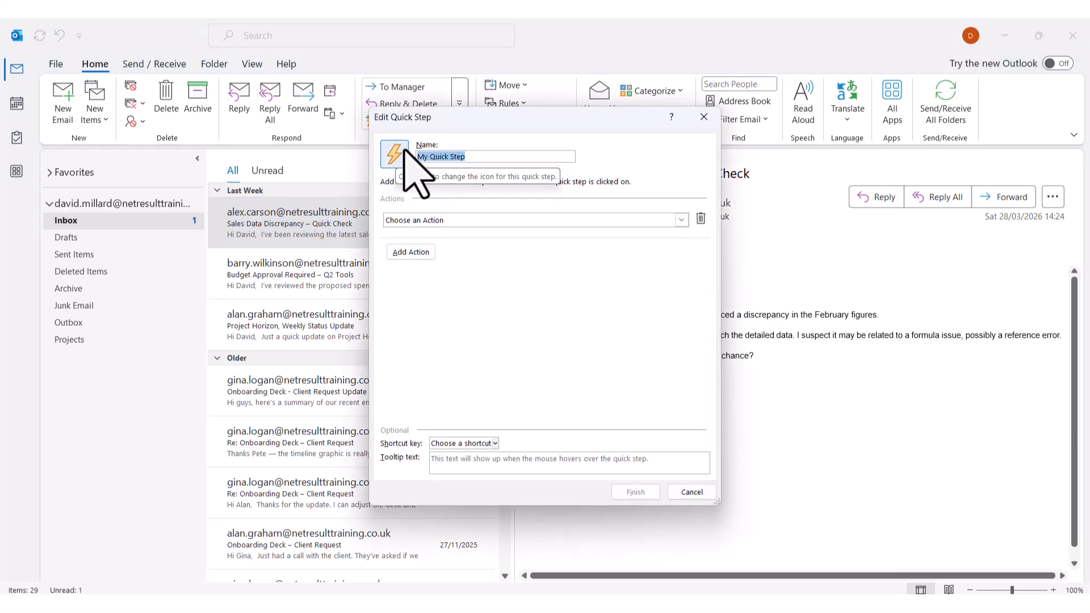
pyautogui.write('Follow Up Tomorrow')
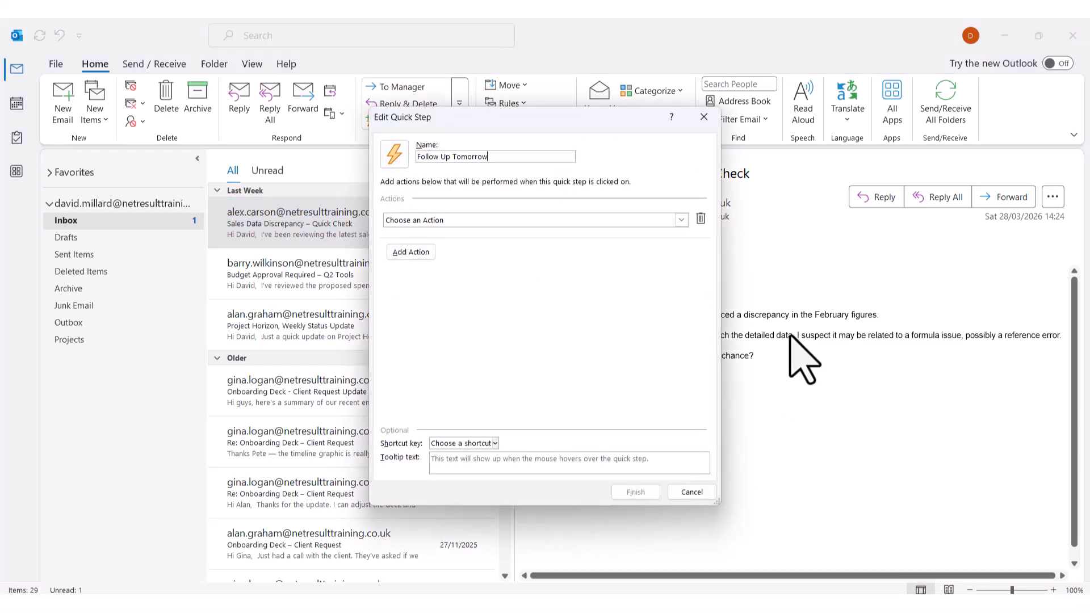
# Give the Follow Up Tomorrow Quick Step two actions: Flag Message set to Tomorrow and Categorize message set to Projects.
pyautogui.click(681, 220)
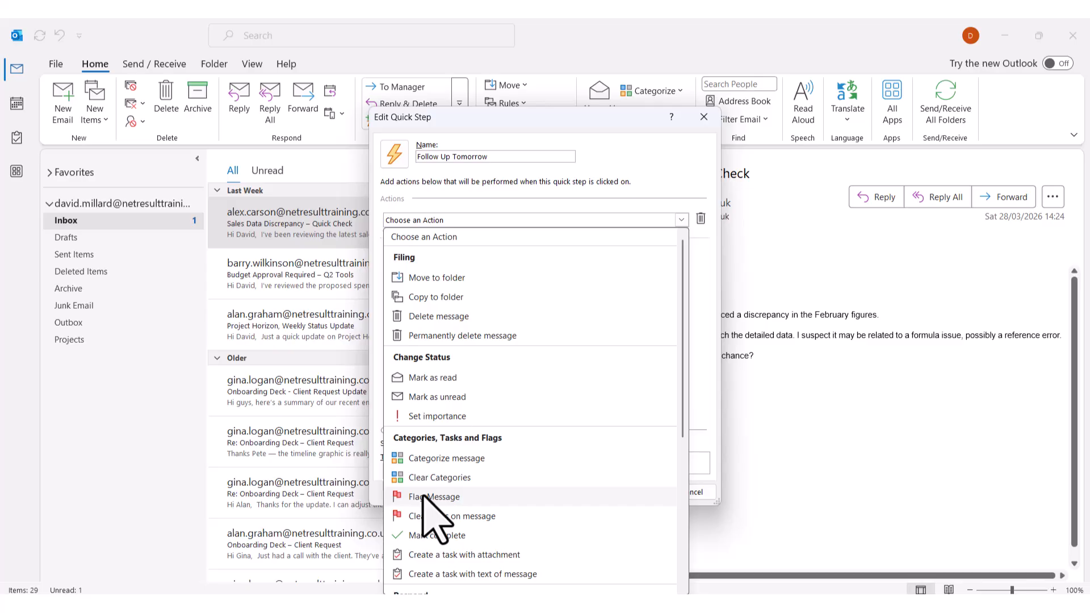
pyautogui.click(423, 497)
pyautogui.click(681, 241)
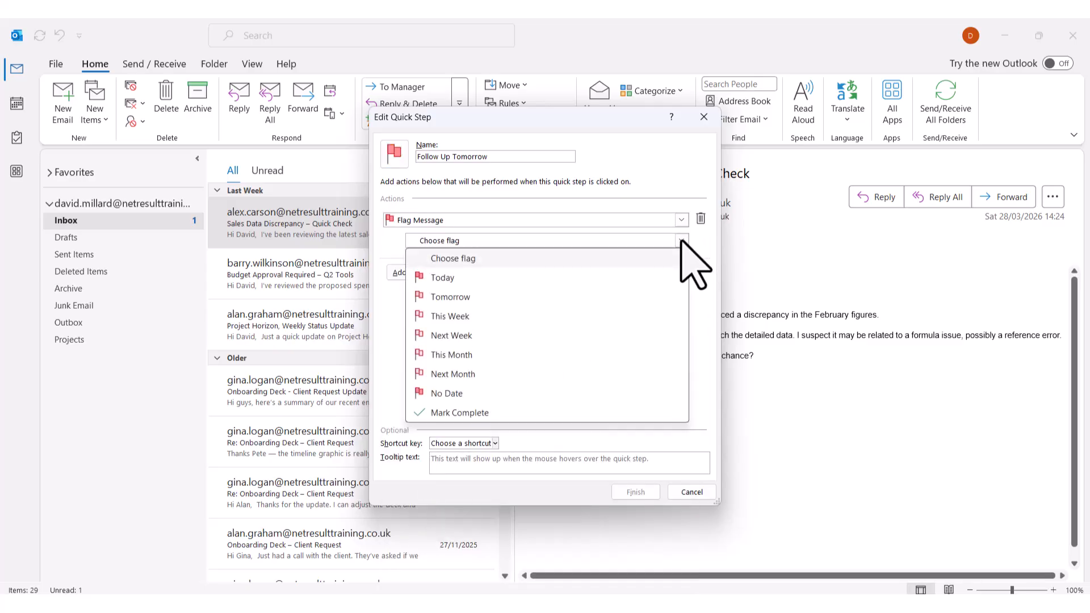
pyautogui.click(466, 302)
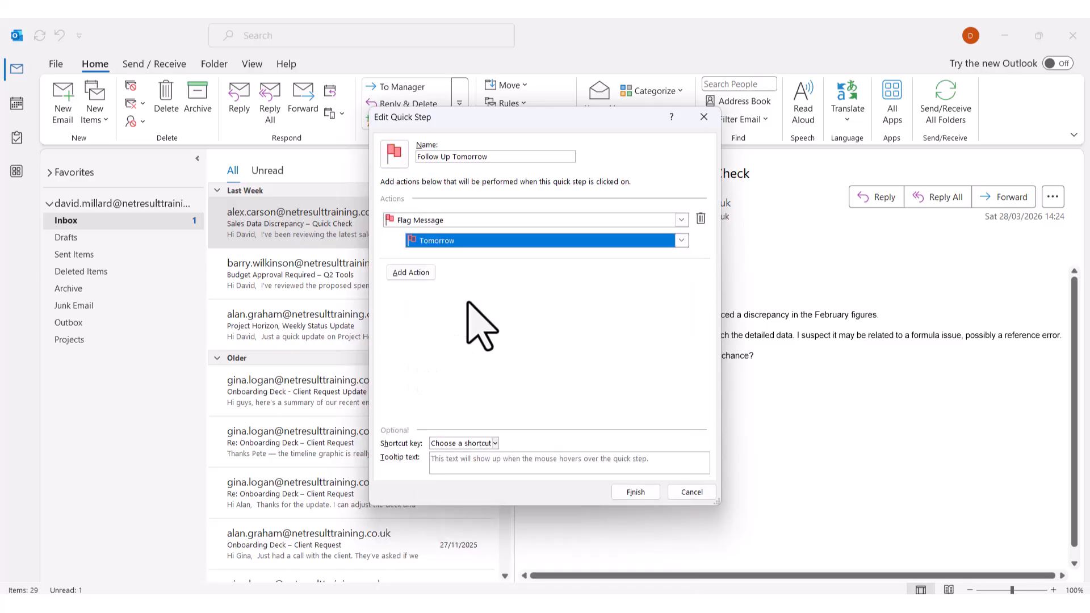
pyautogui.click(420, 273)
pyautogui.click(420, 273)
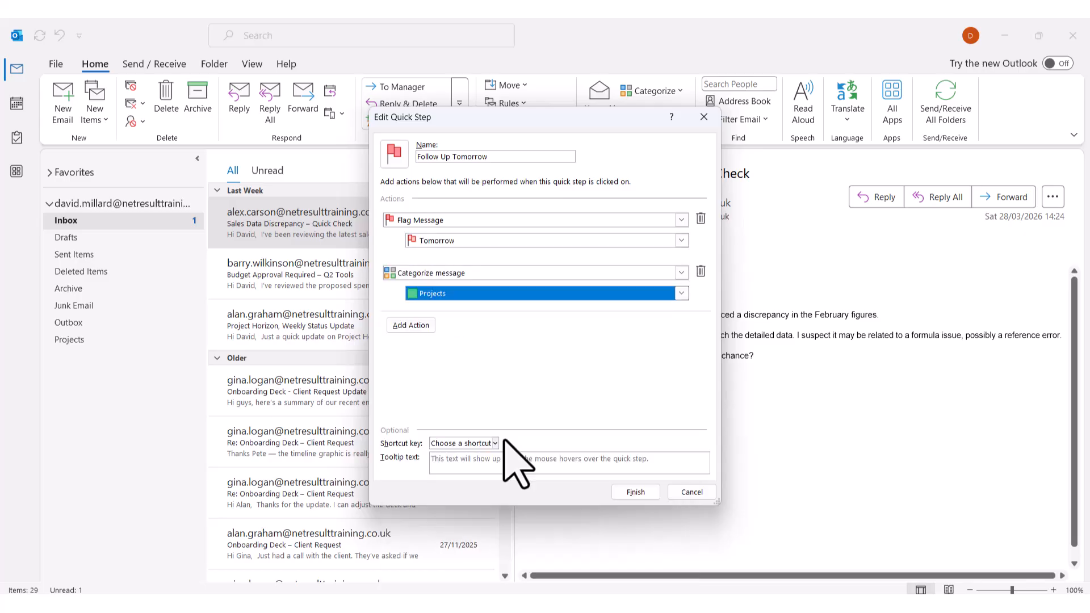
# Assign the shortcut CTRL+SHIFT+4 and the tooltip text "4 Flag" to the Follow Up Tomorrow Quick Step and save it.
pyautogui.click(495, 443)
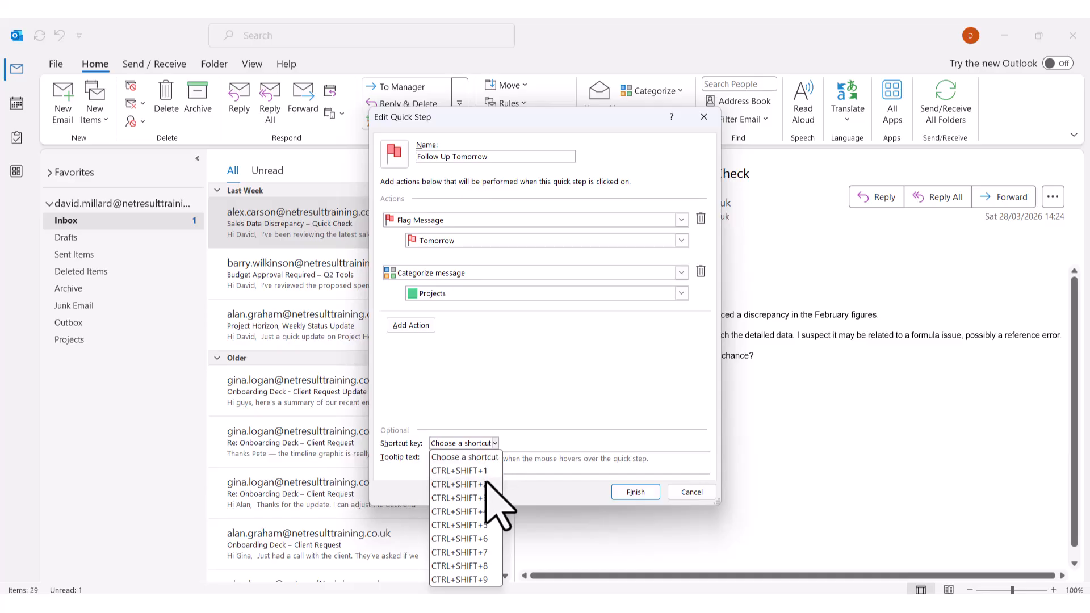
pyautogui.click(485, 511)
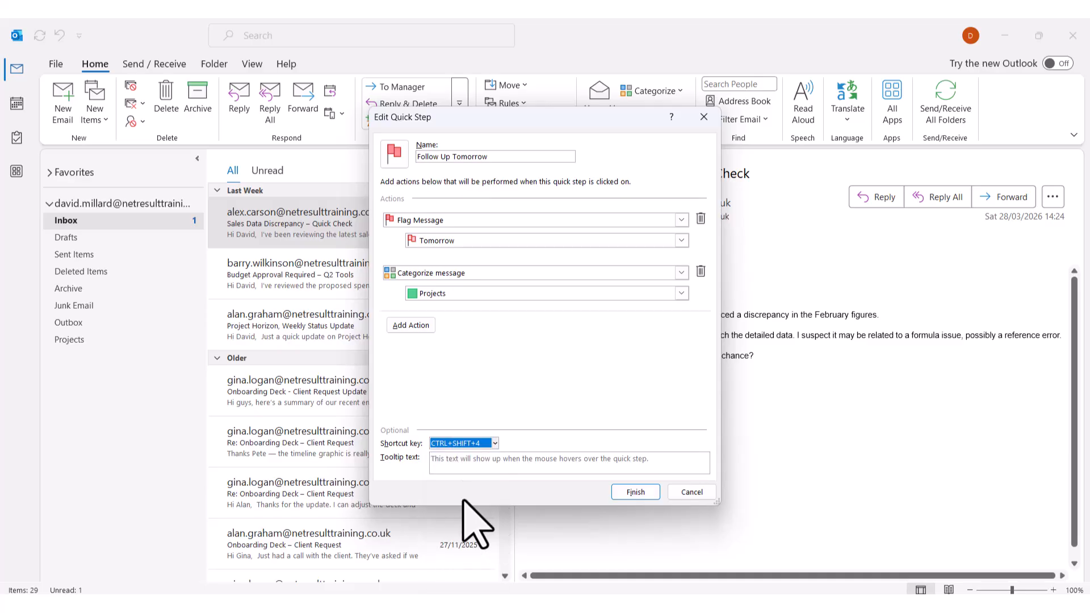
pyautogui.click(443, 463)
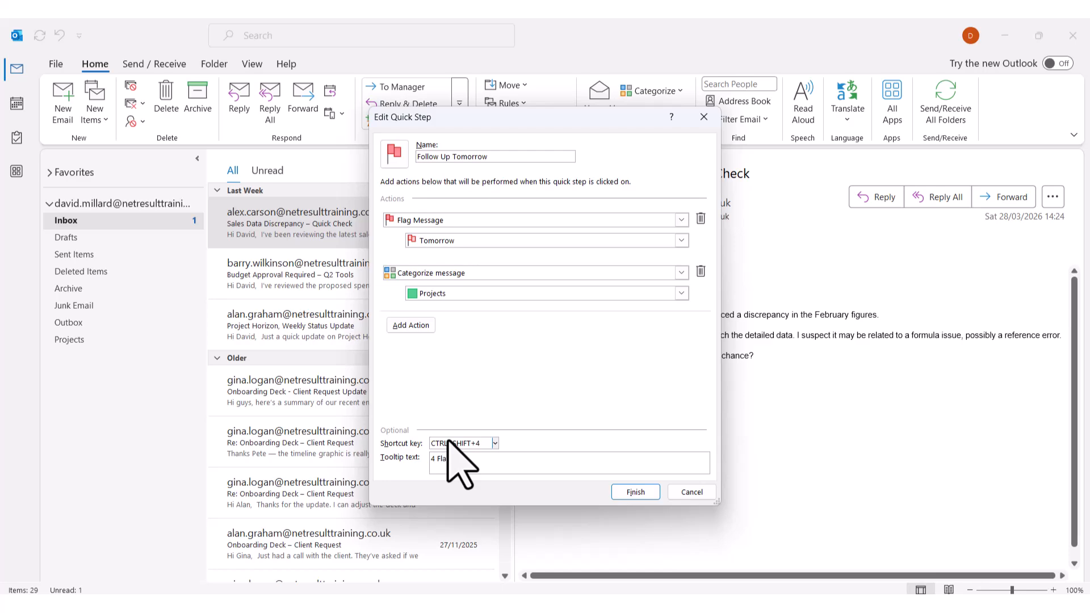
pyautogui.click(639, 492)
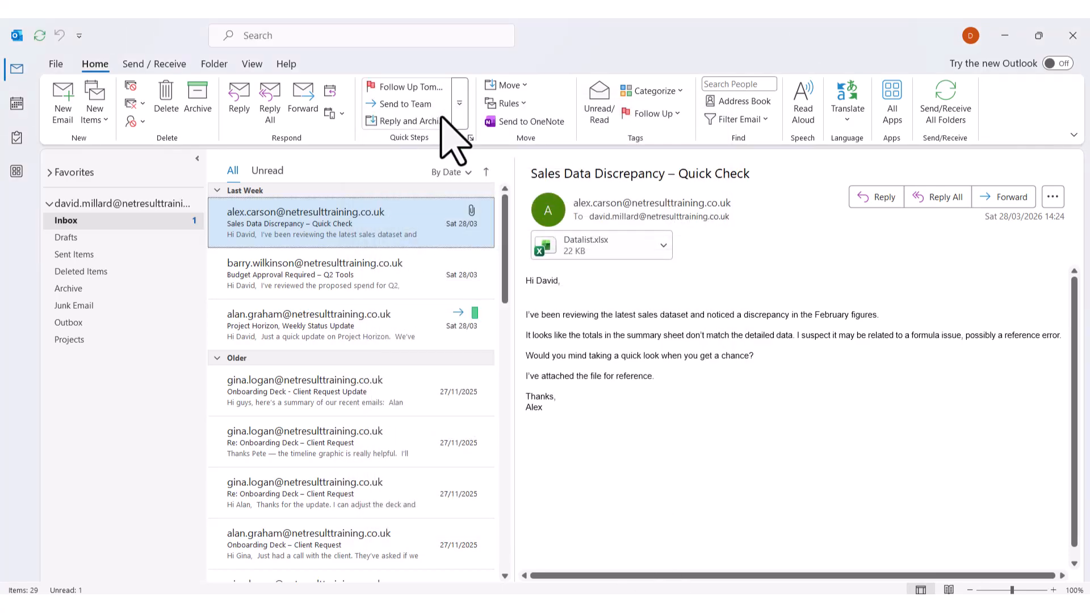
# Run the Follow Up Tomorrow Quick Step on the "Sales Data Discrepancy" email, and open the "Budget Approval Required – Q2 Tools" email.
pyautogui.click(402, 86)
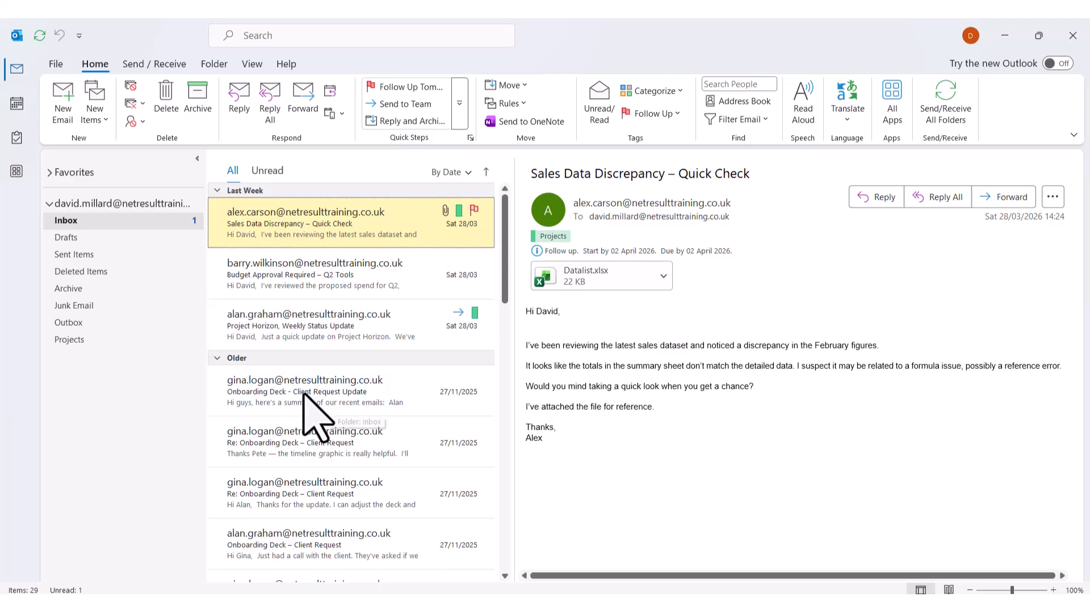
pyautogui.click(321, 286)
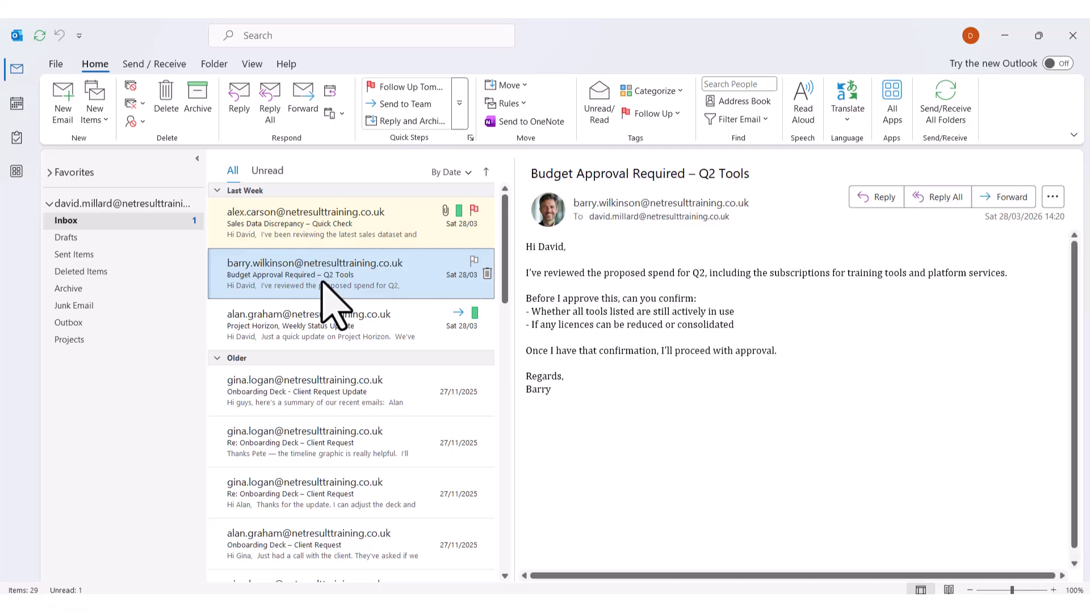
# Start a new custom Quick Step named "Done".
pyautogui.click(460, 104)
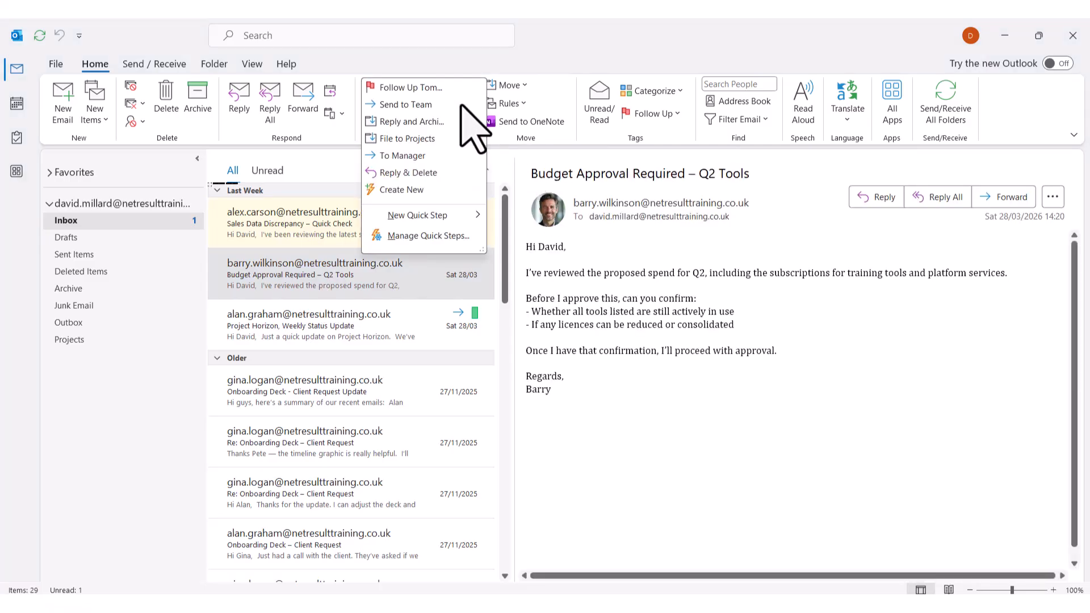
pyautogui.click(404, 190)
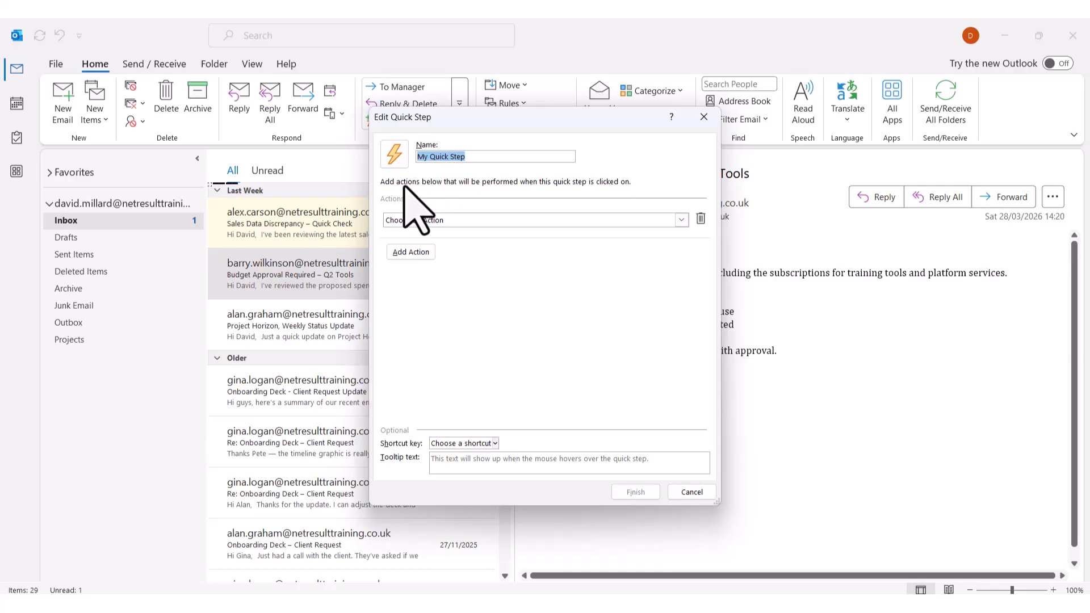
pyautogui.write('Done')
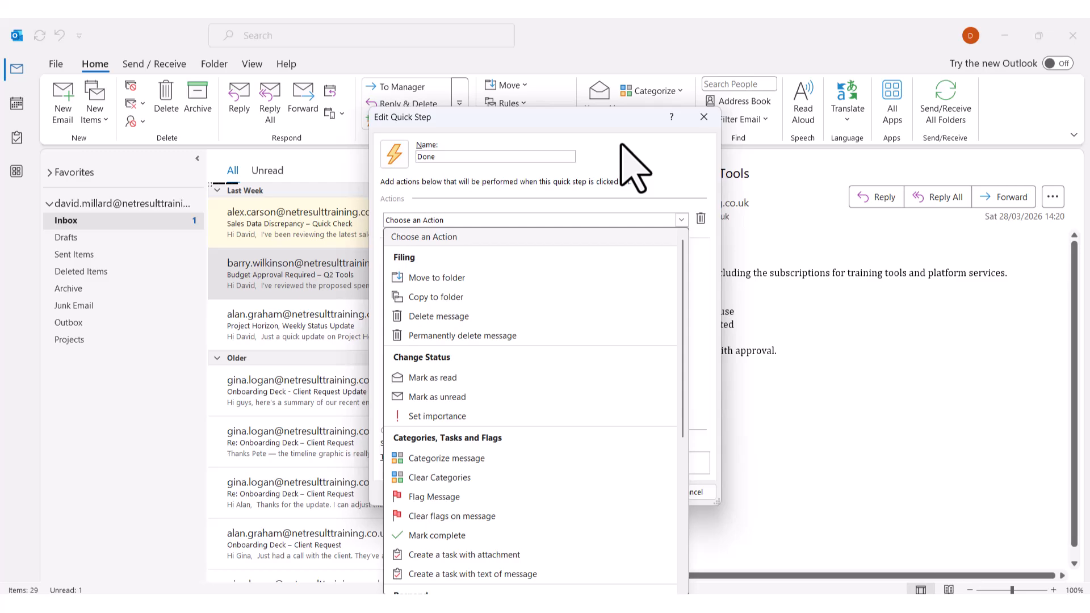
# Give the Done Quick Step a Move to folder action that uses the mailbox's own Archive folder.
pyautogui.click(516, 127)
pyautogui.click(681, 219)
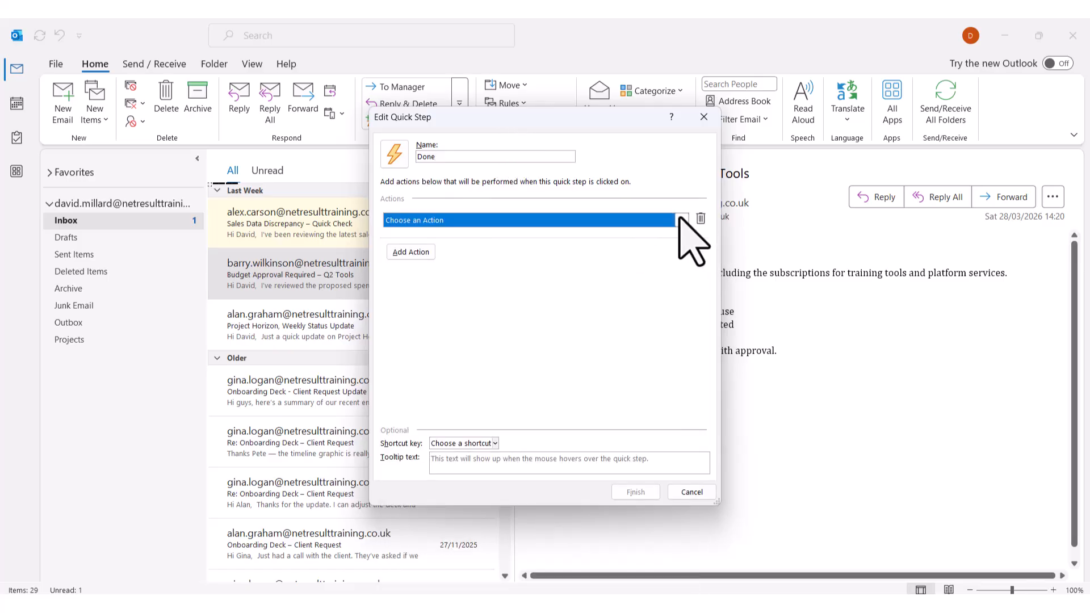
pyautogui.click(459, 278)
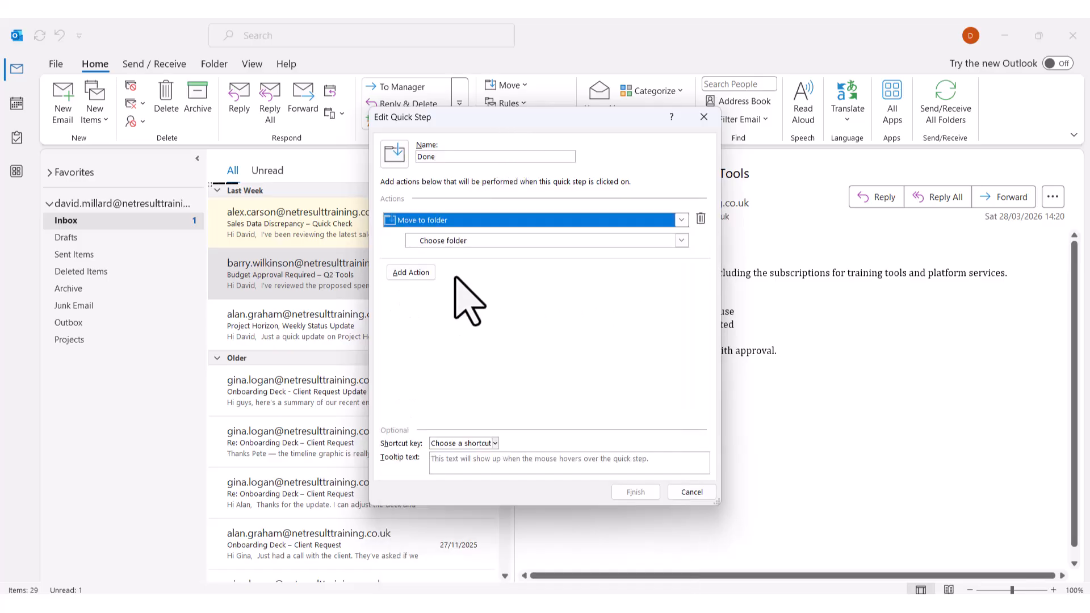
pyautogui.click(682, 241)
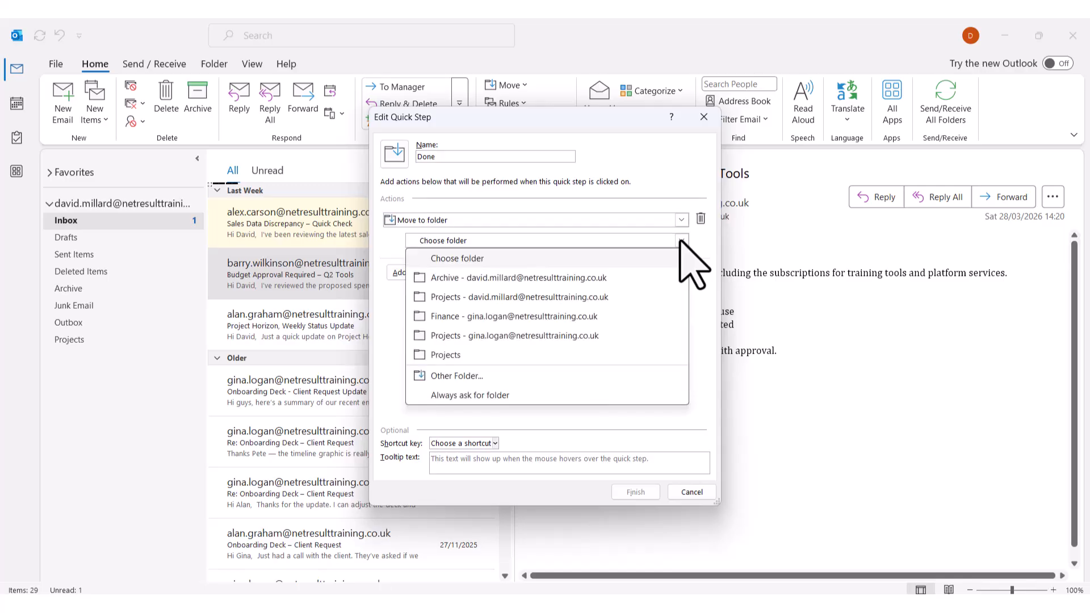
pyautogui.click(449, 278)
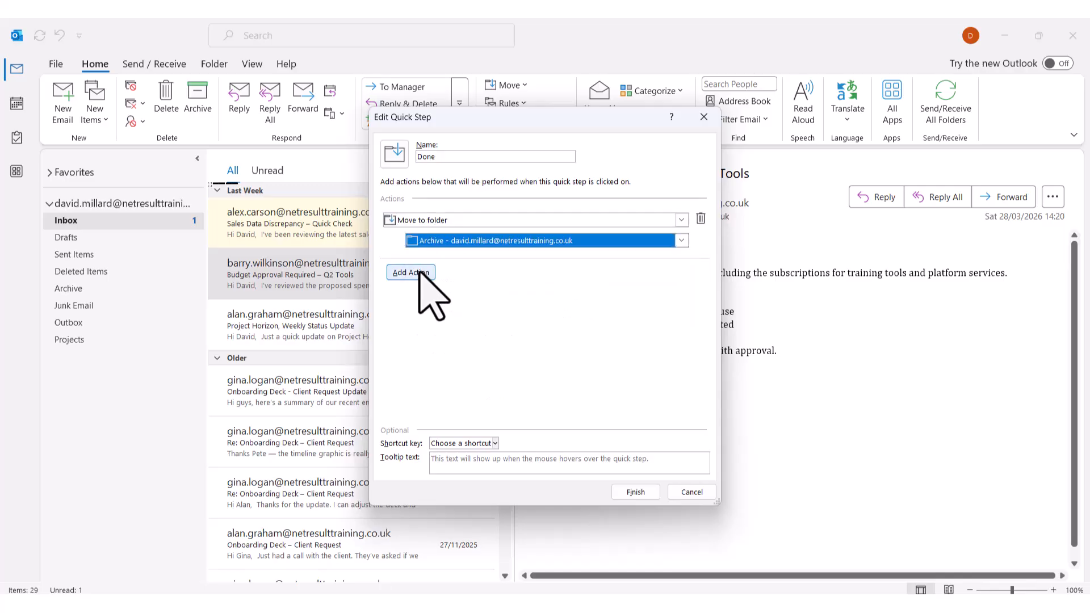
# Add two more actions to the Done Quick Step: Mark complete and Categorize message set to Completed.
pyautogui.click(420, 272)
pyautogui.click(681, 273)
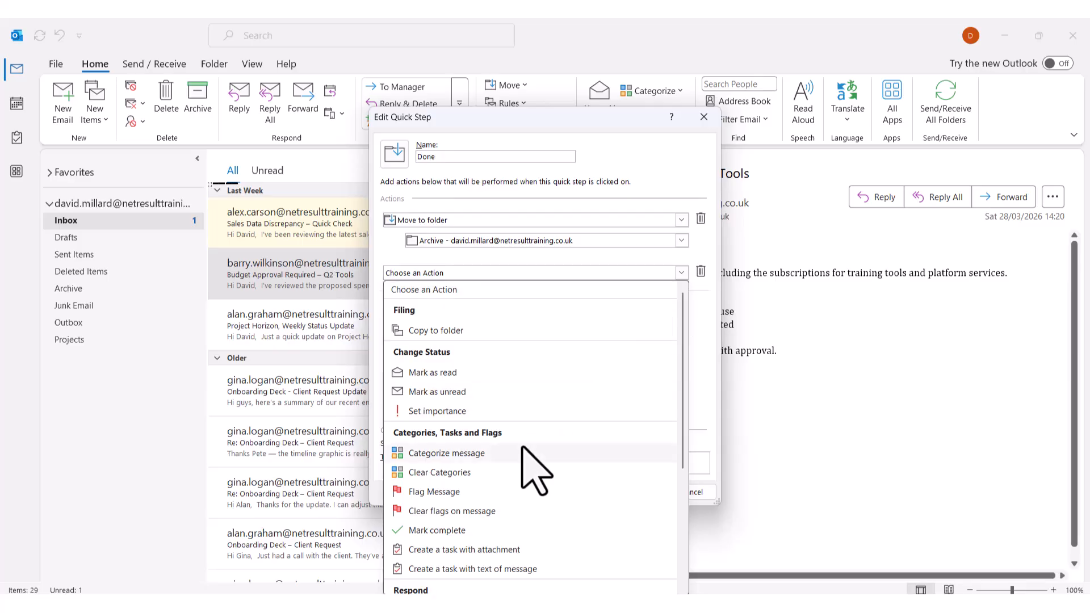
pyautogui.click(447, 529)
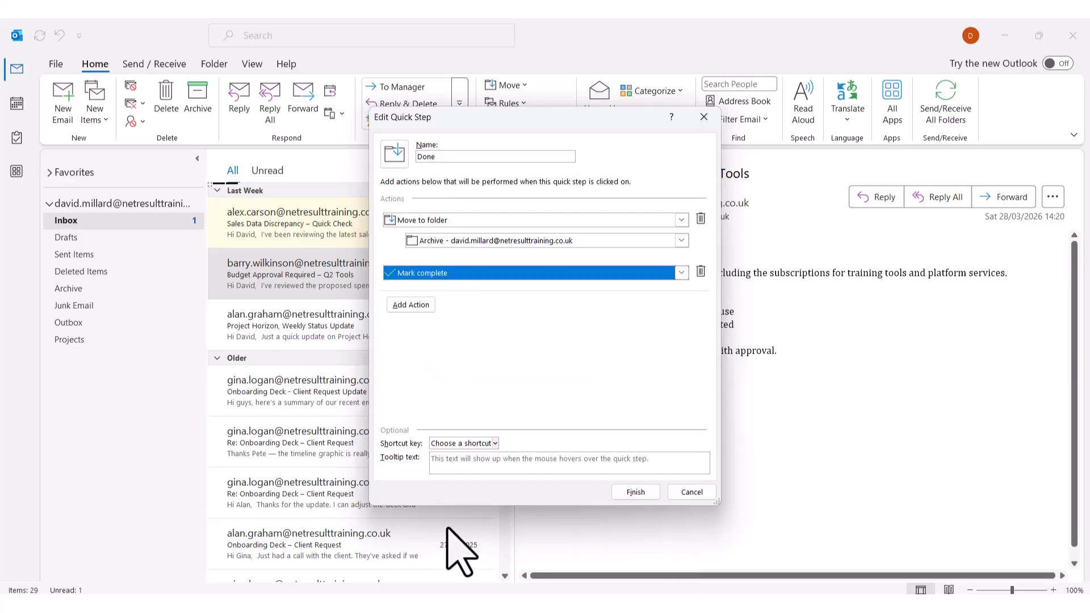
pyautogui.click(410, 307)
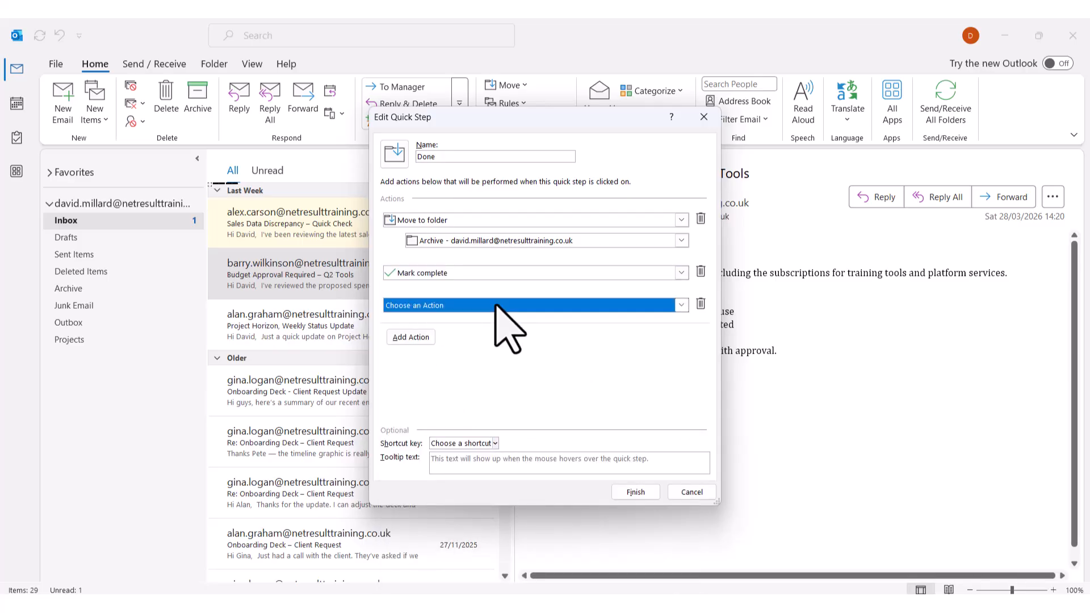
pyautogui.click(682, 305)
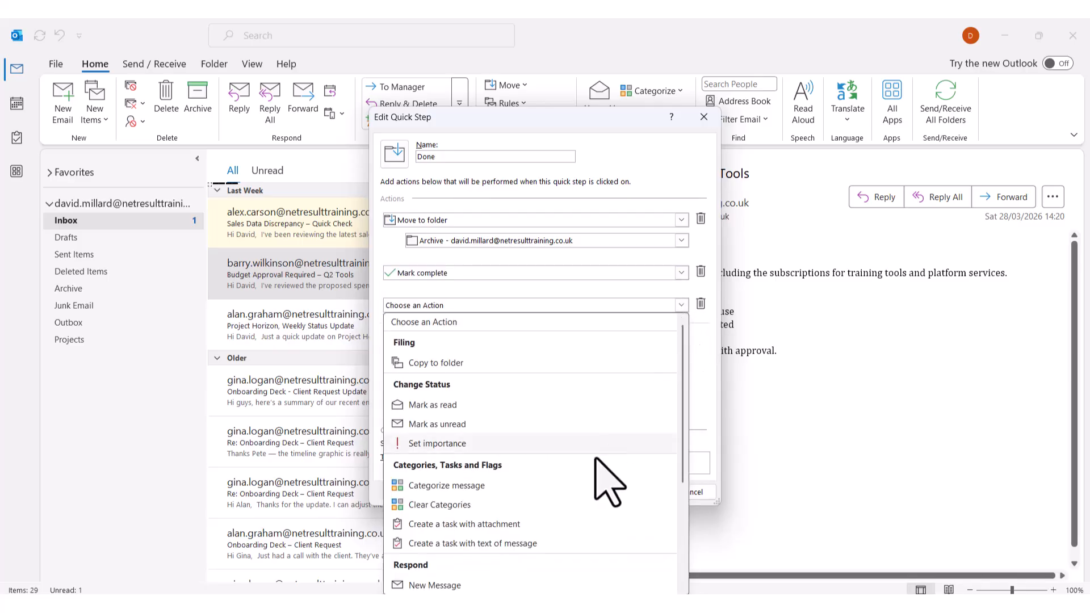
pyautogui.click(482, 486)
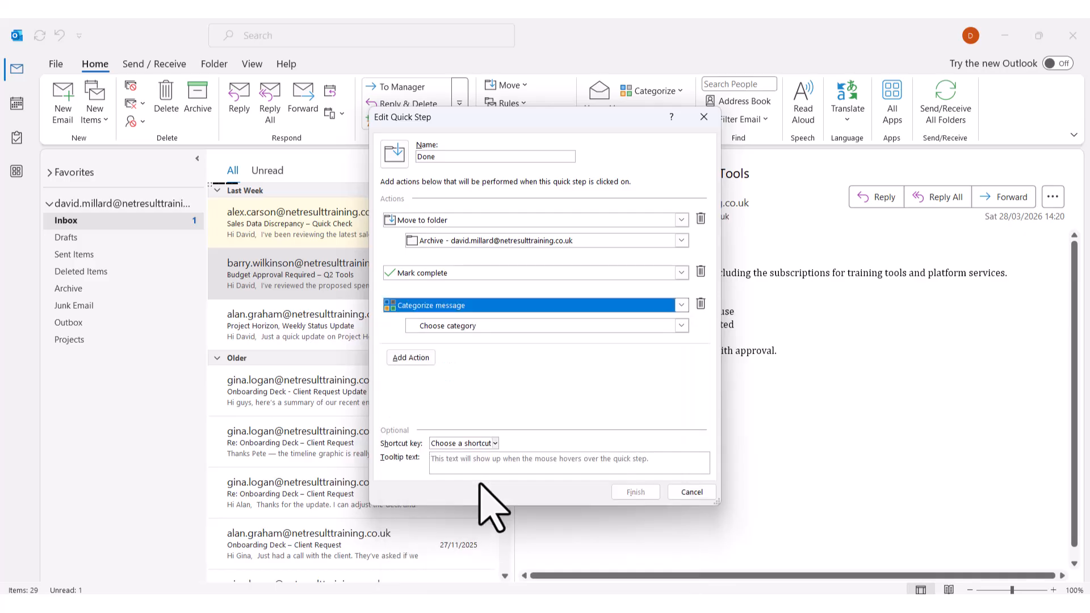
pyautogui.click(682, 325)
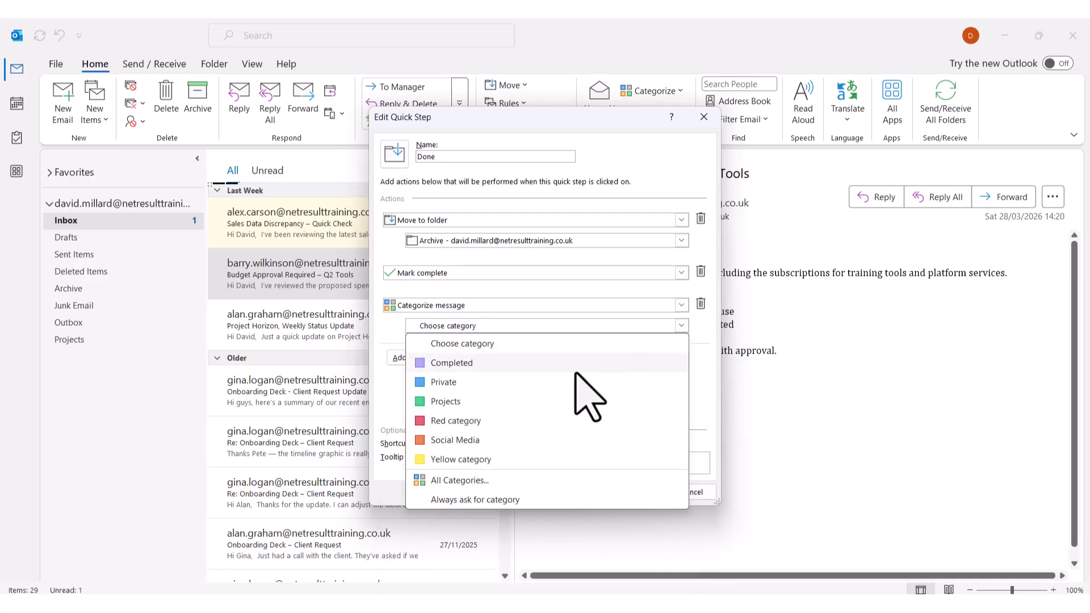
pyautogui.click(466, 363)
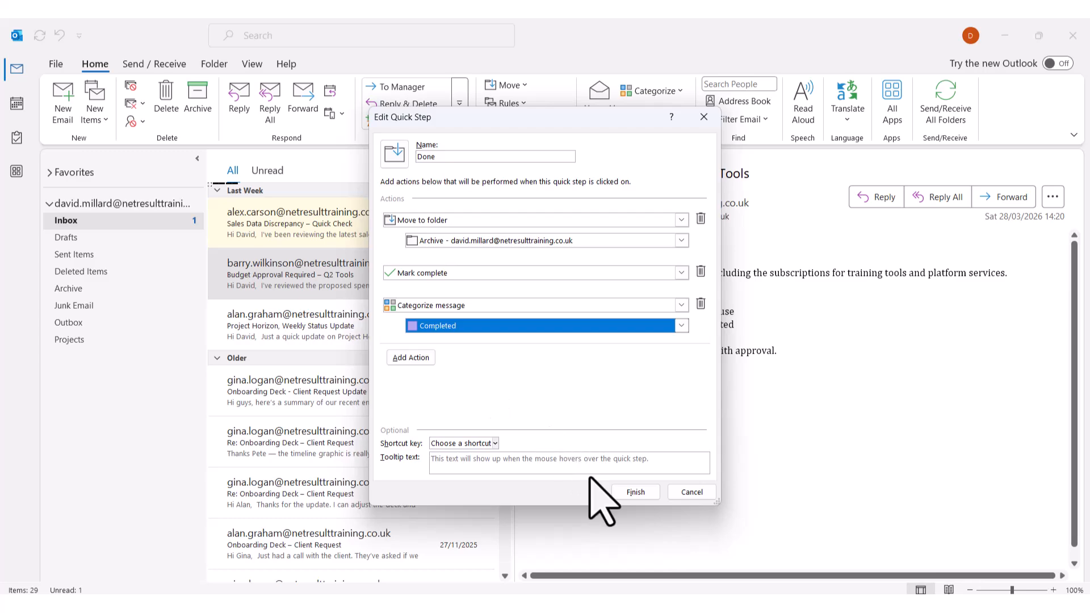
# Assign the shortcut CTRL+SHIFT+1 and a tooltip text beginning with "1 D" to the Done Quick Step and save it.
pyautogui.click(495, 443)
pyautogui.click(481, 473)
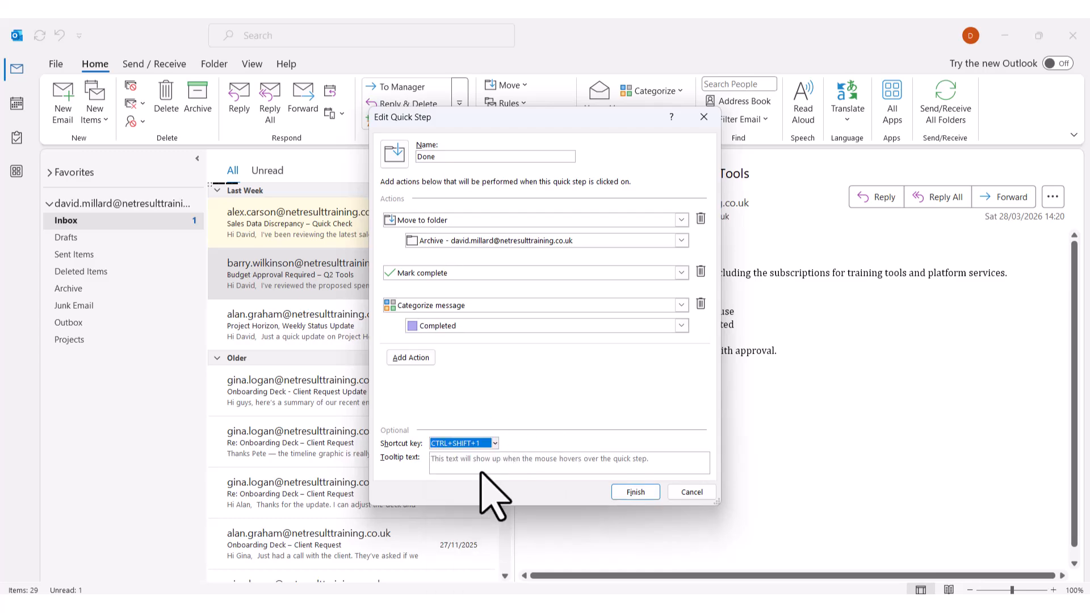
pyautogui.click(462, 461)
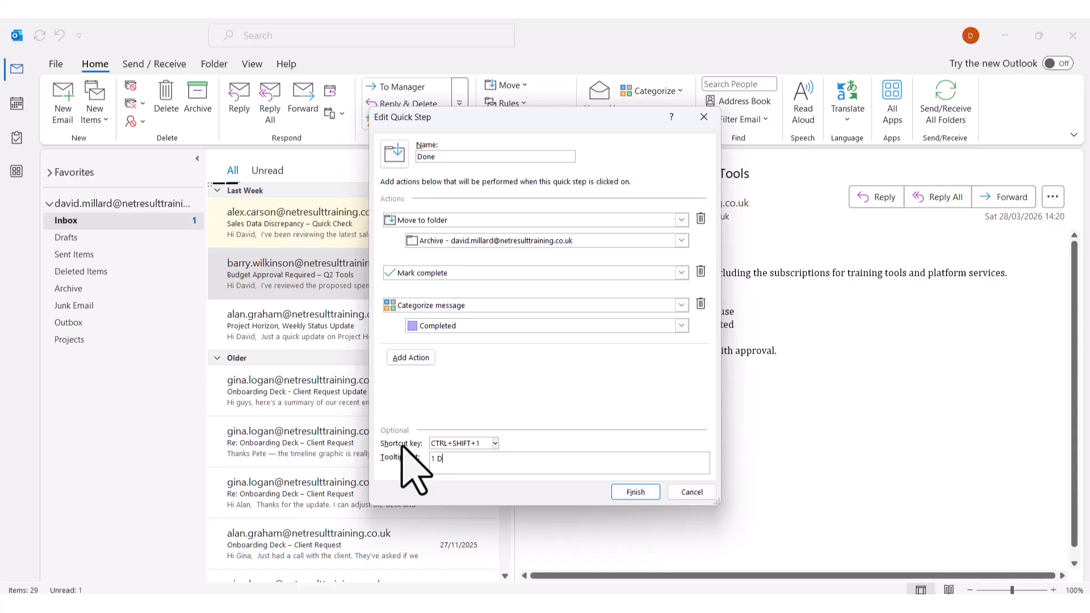
pyautogui.click(646, 494)
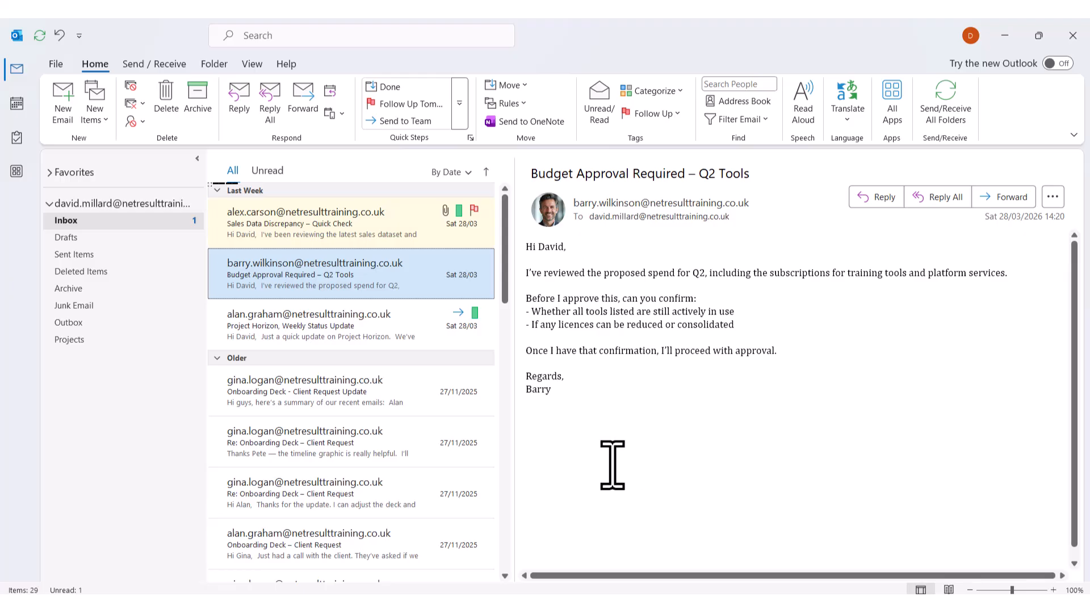
# Run the Done Quick Step on the "Budget Approval Required – Q2 Tools" email.
pyautogui.hotkey('ctrl', 'shift', '1')
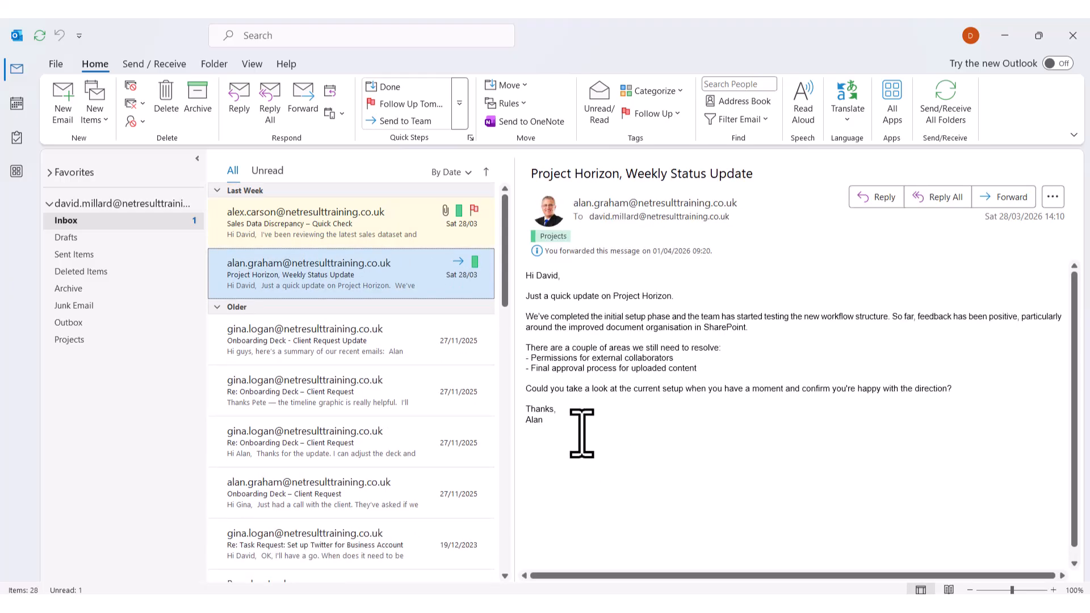